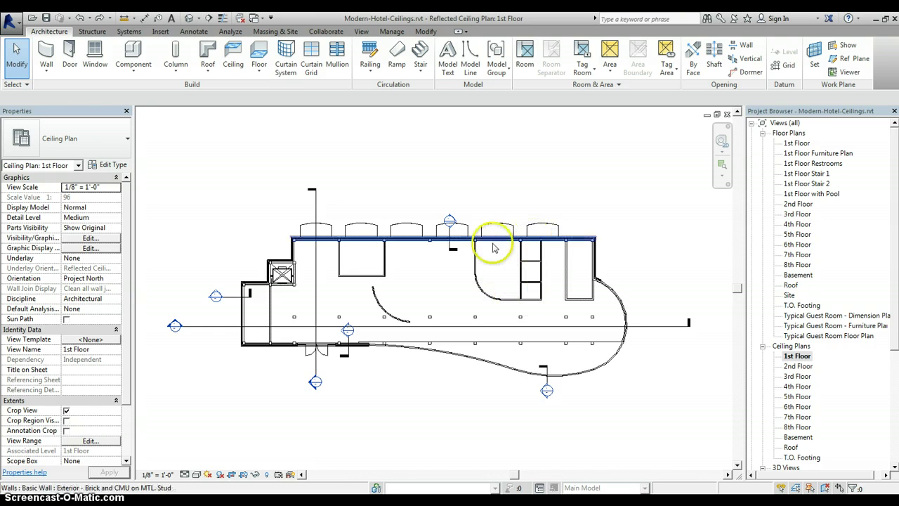
Step: Zoom the 1st Floor ceiling plan in on the rounded room and the small rooms along the top wall
scroll(543, 267, up, 5)
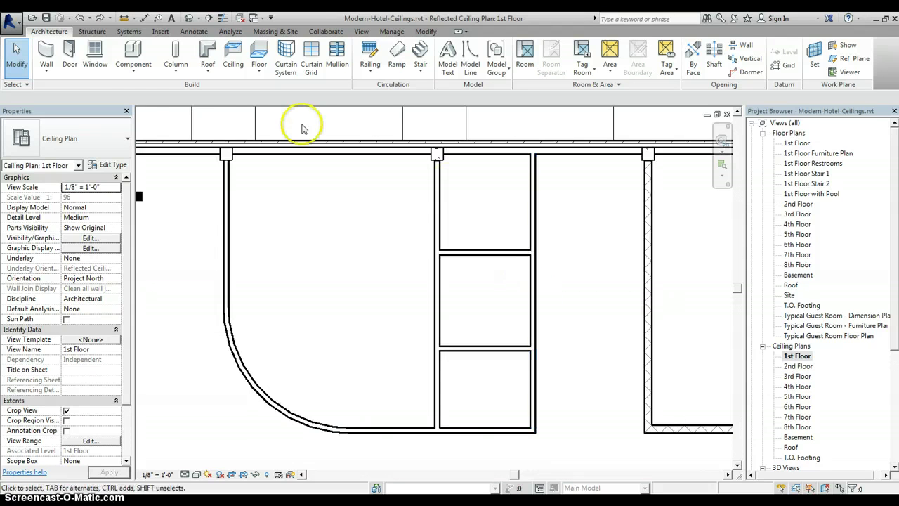
Step: Use Automatic Ceiling to give the rounded room and the top, middle and lower small rooms 2' x 4' ACT ceilings
click(235, 52)
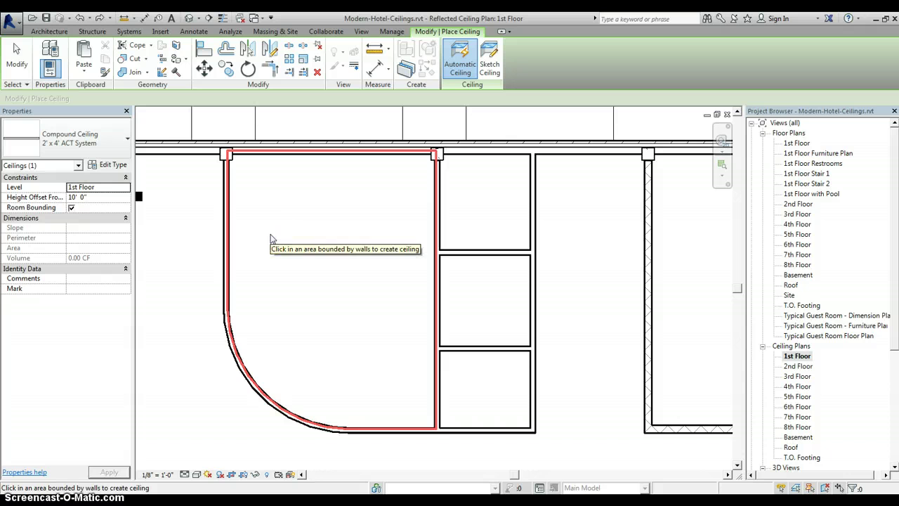
click(327, 196)
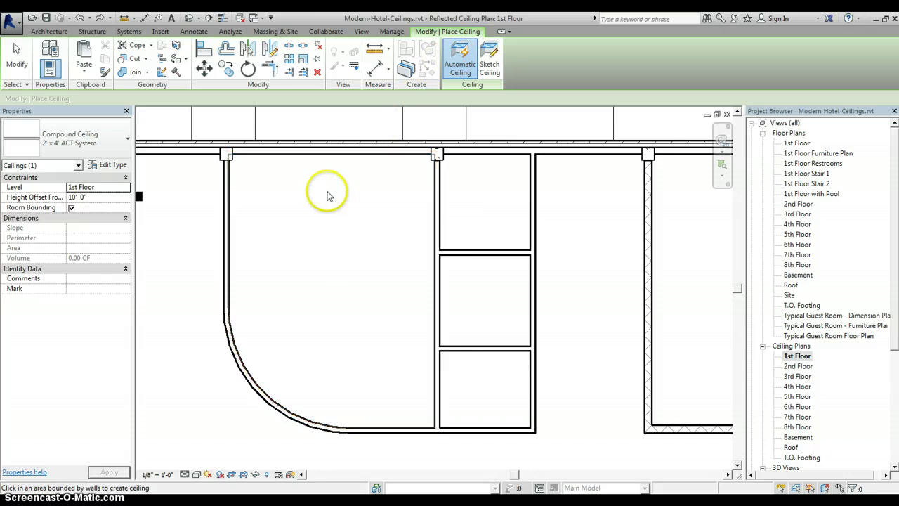
click(468, 201)
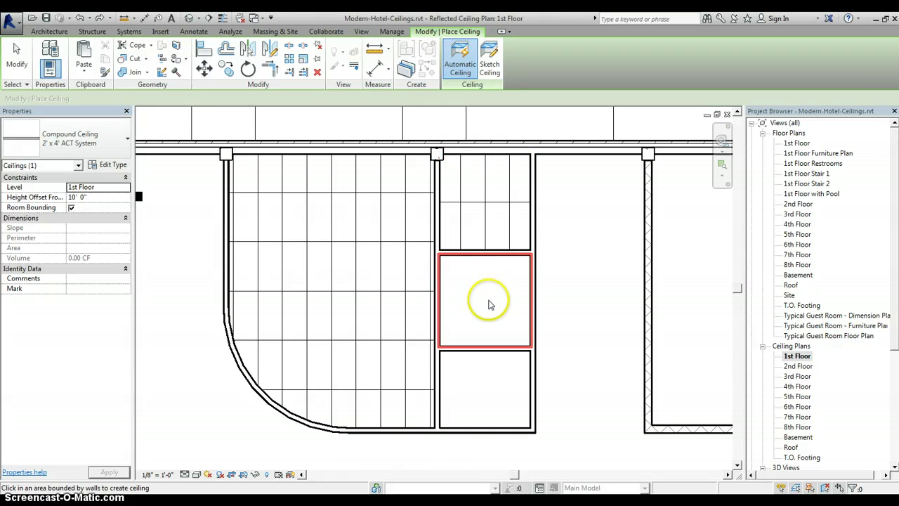
click(492, 301)
click(460, 376)
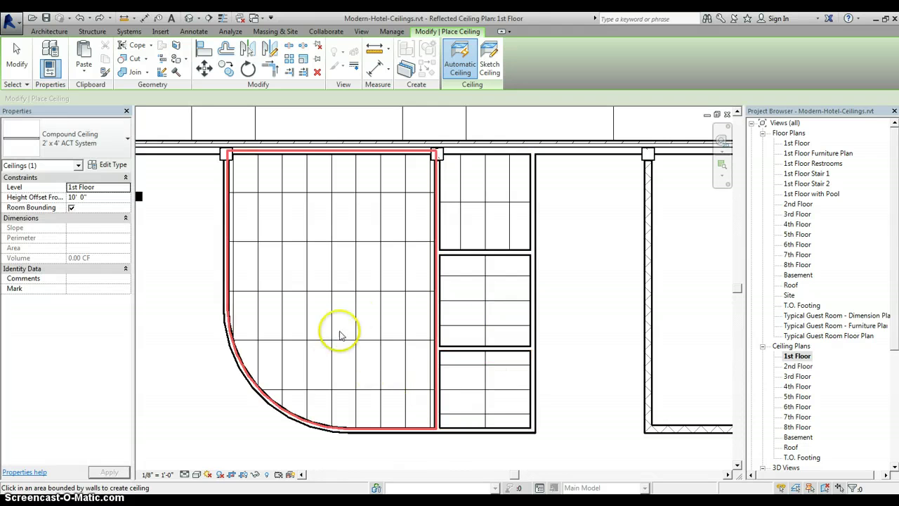
Step: Change the top and middle small-room ceilings to the 2' x 2' ACT System type
click(16, 53)
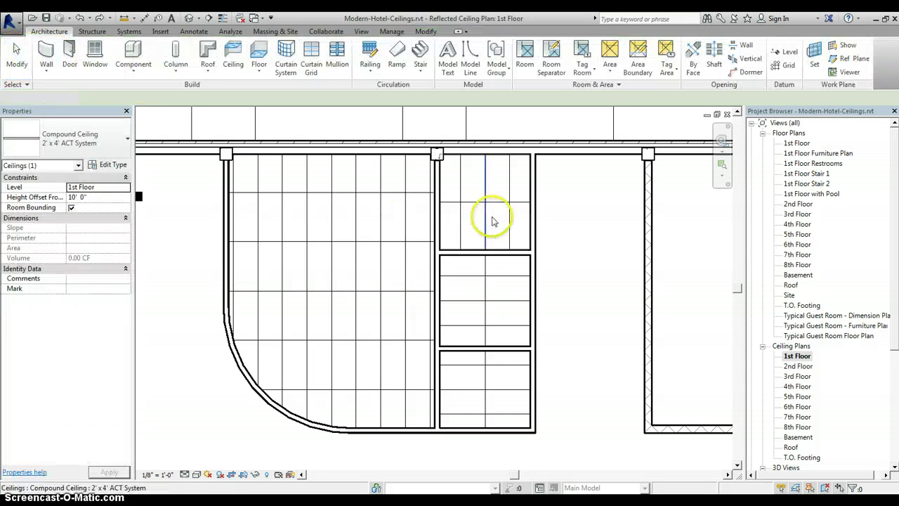
click(488, 220)
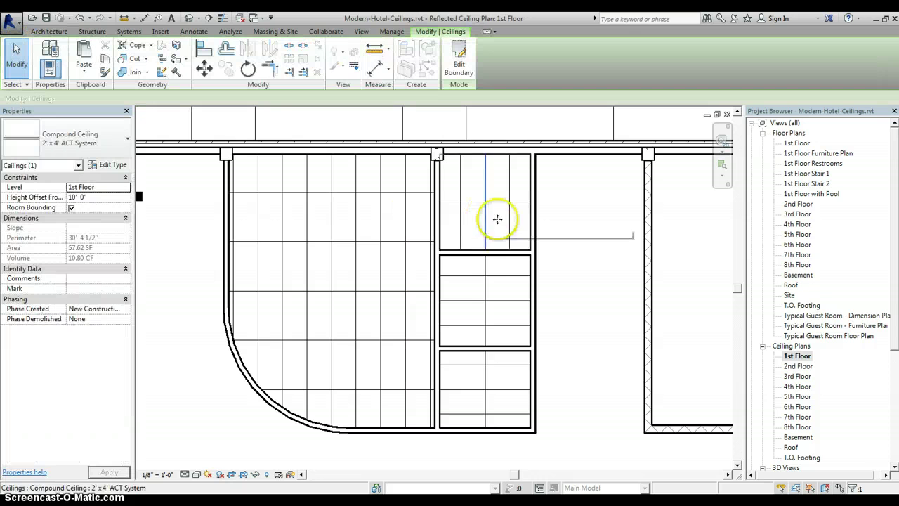
ctrl+click(490, 286)
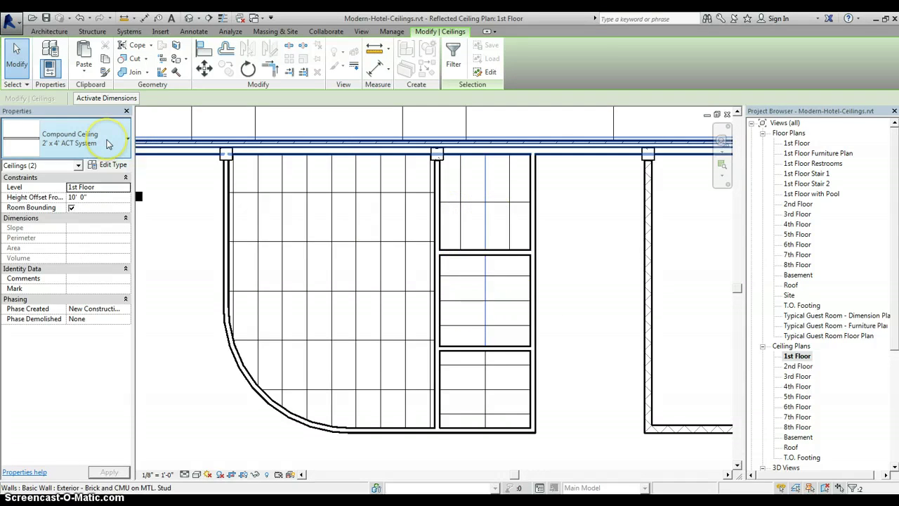
click(108, 143)
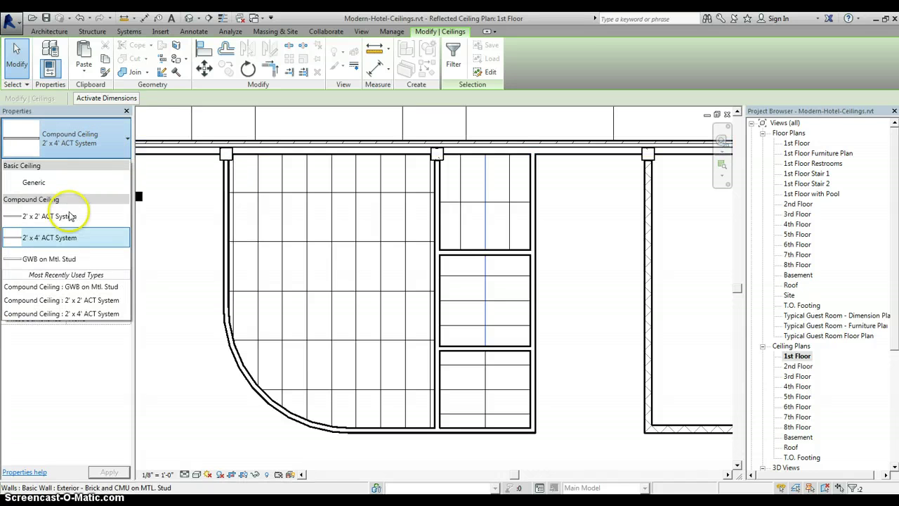
click(49, 217)
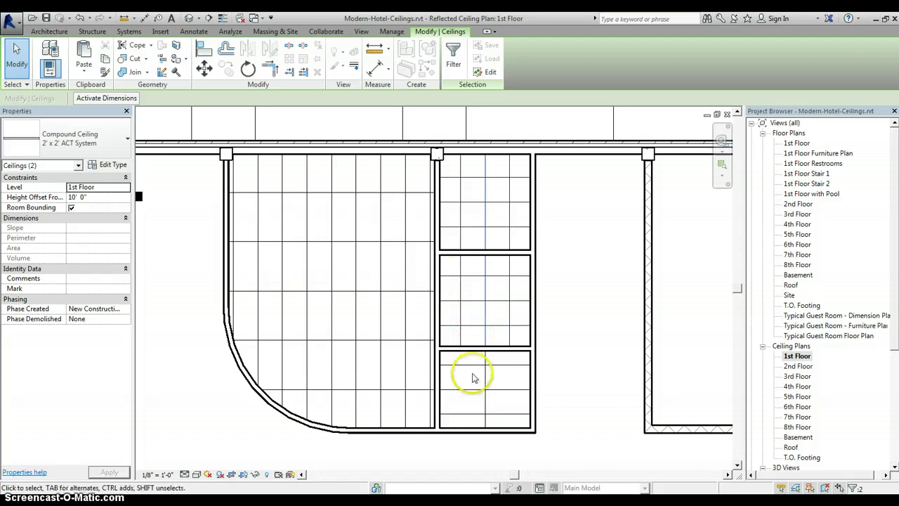
Step: Align the lower small room's ceiling grid line with the middle ceiling's grid line
click(484, 379)
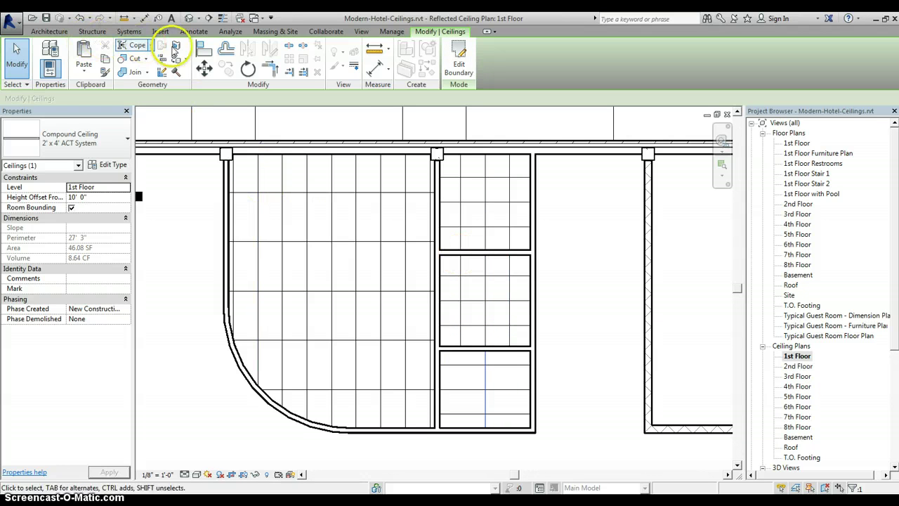
click(203, 48)
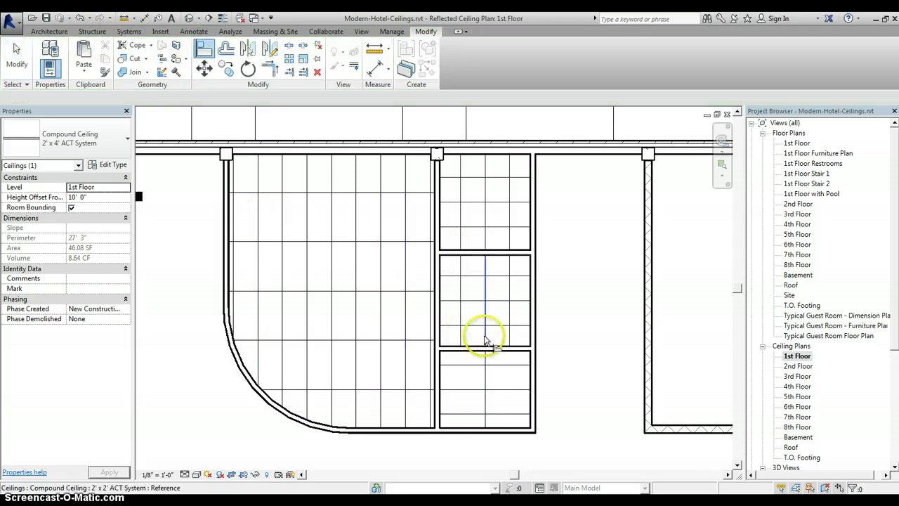
click(459, 332)
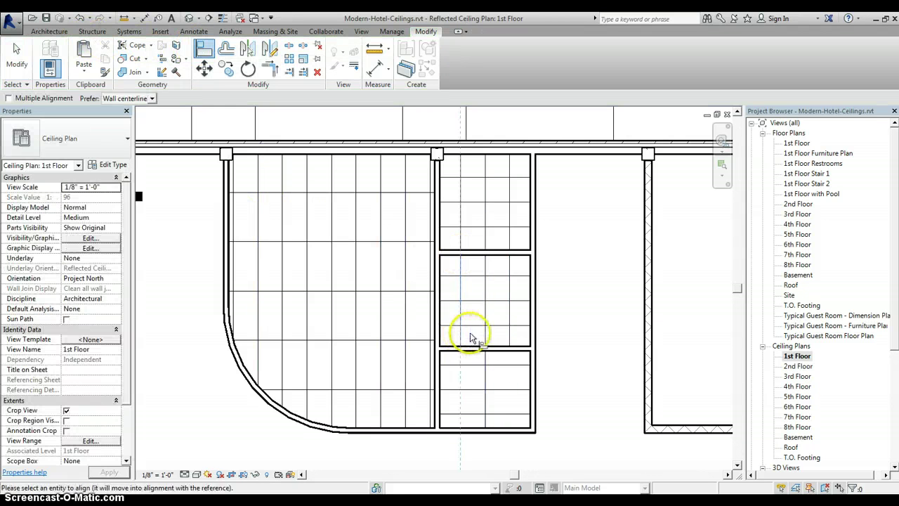
click(493, 379)
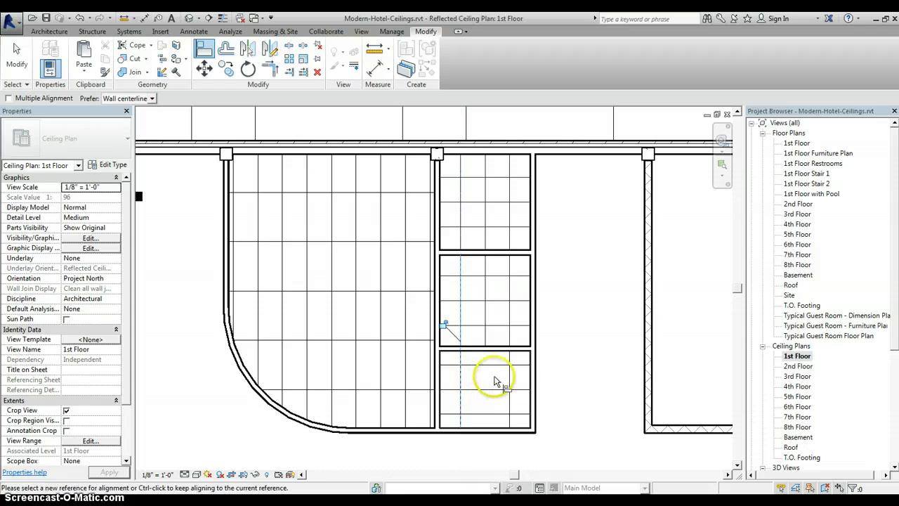
Step: Align the lower ceiling's grid lines to the room's wall edges
click(481, 419)
click(485, 416)
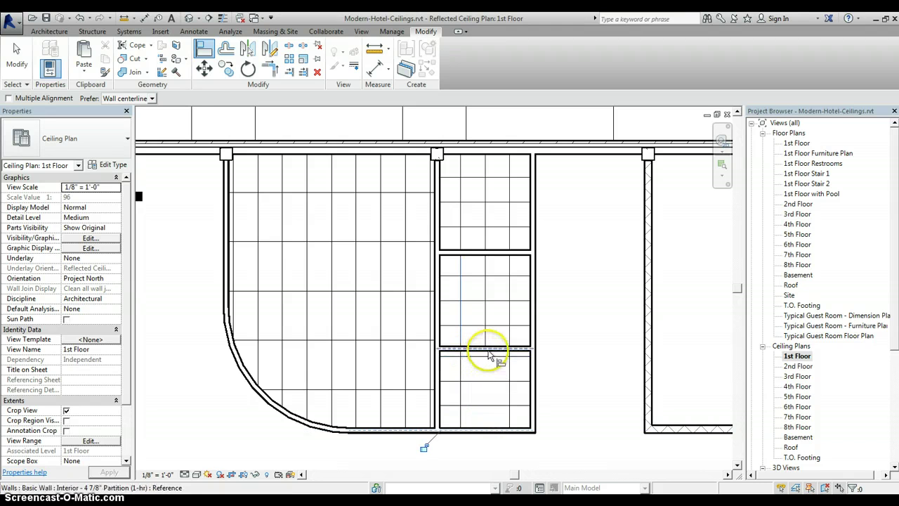
scroll(490, 355, up, 2)
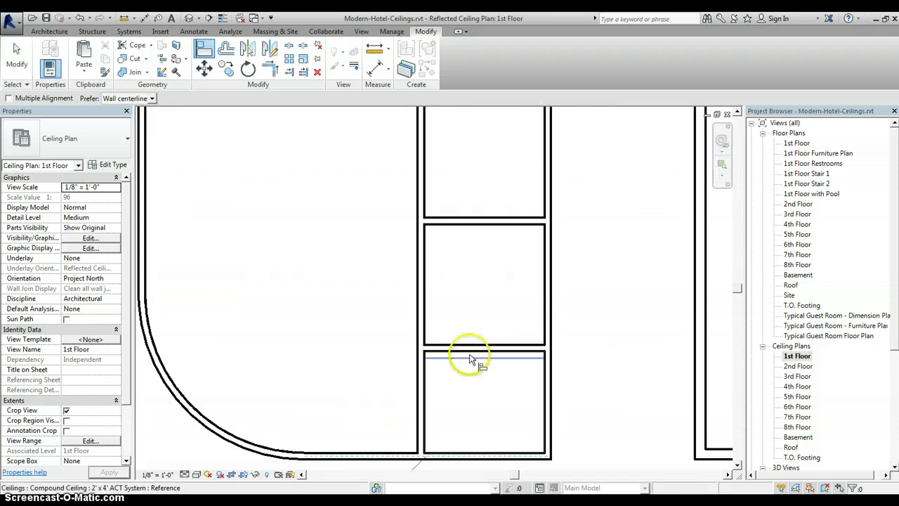
click(456, 391)
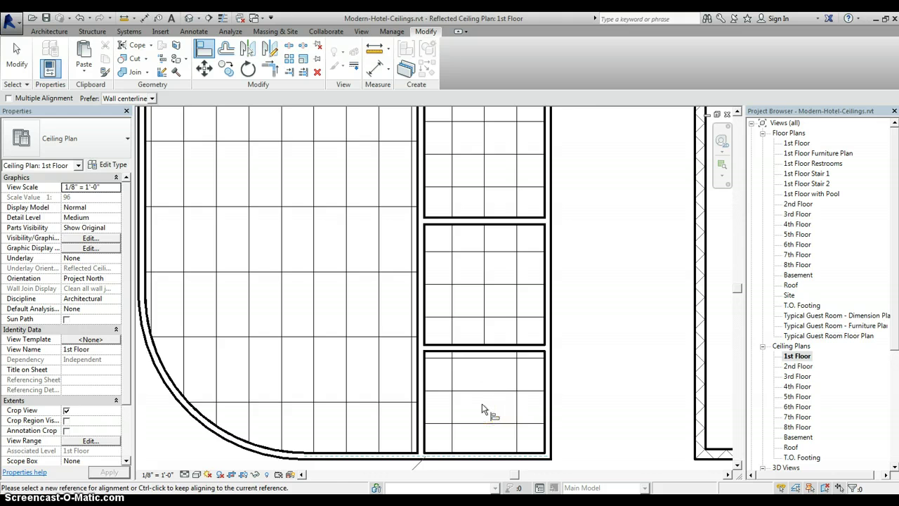
scroll(482, 404, down, 1)
click(482, 387)
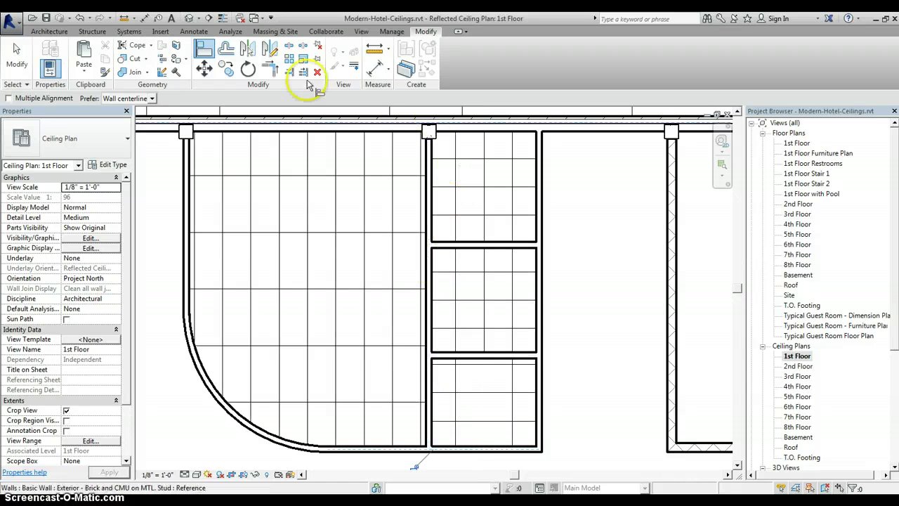
Step: Save the project when starting component placement, then bring up the family library
click(47, 32)
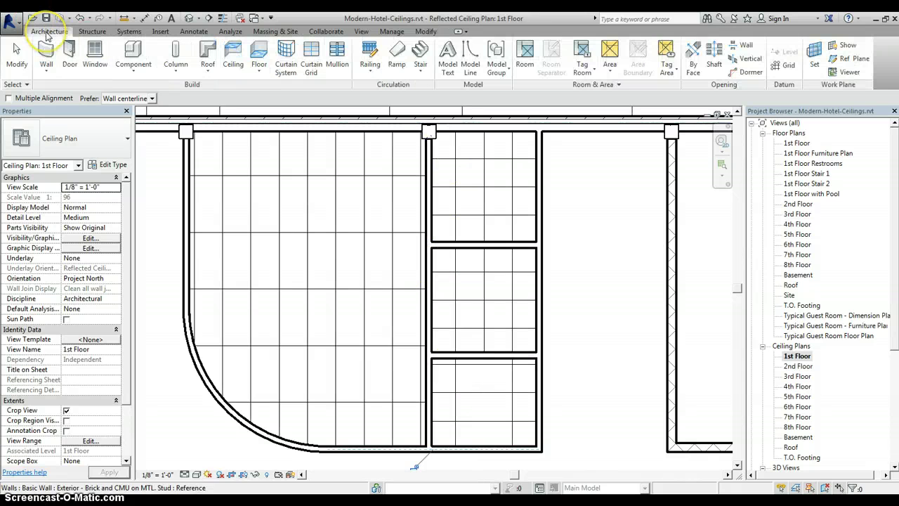
click(133, 52)
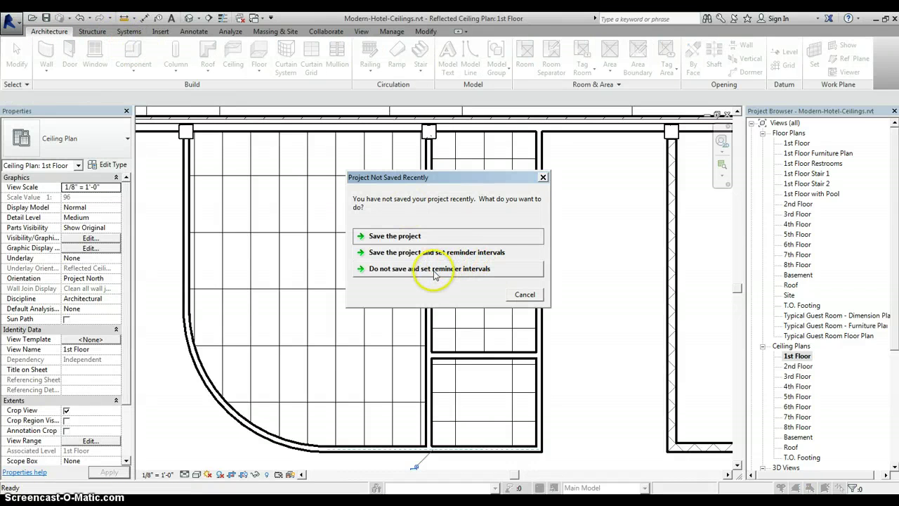
click(410, 237)
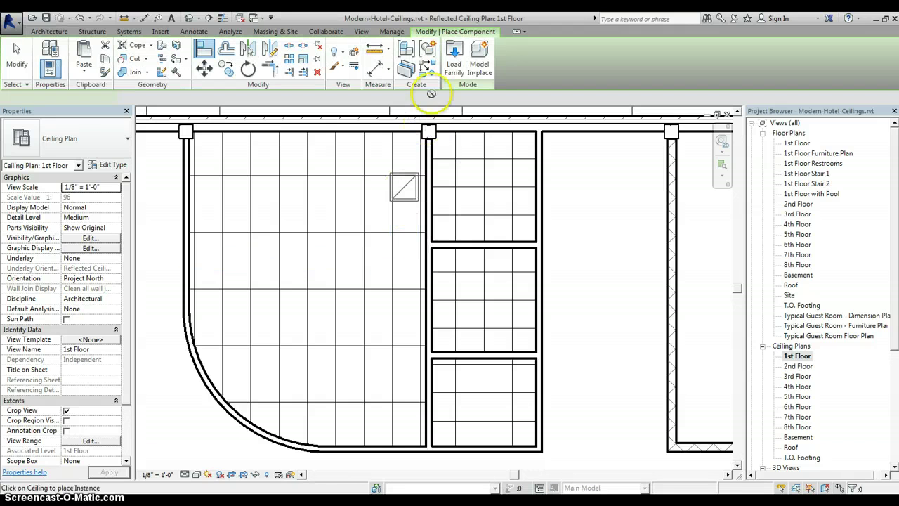
click(453, 61)
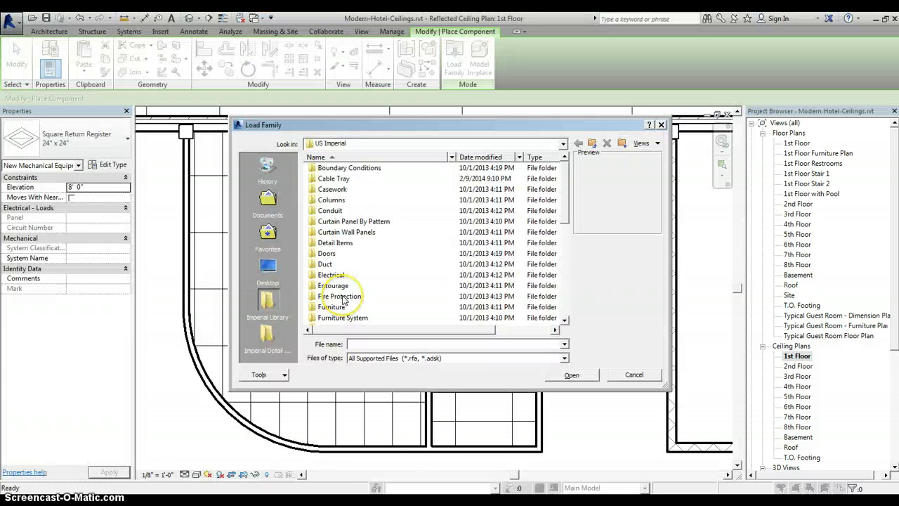
Step: Browse the library to the Lighting > Architectural > Internal lighting families
click(344, 296)
scroll(341, 281, down, 3)
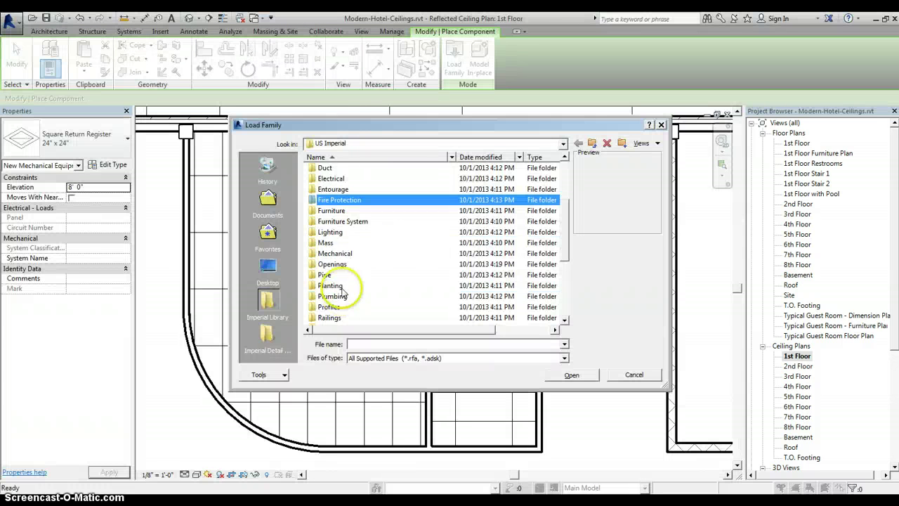
double_click(336, 232)
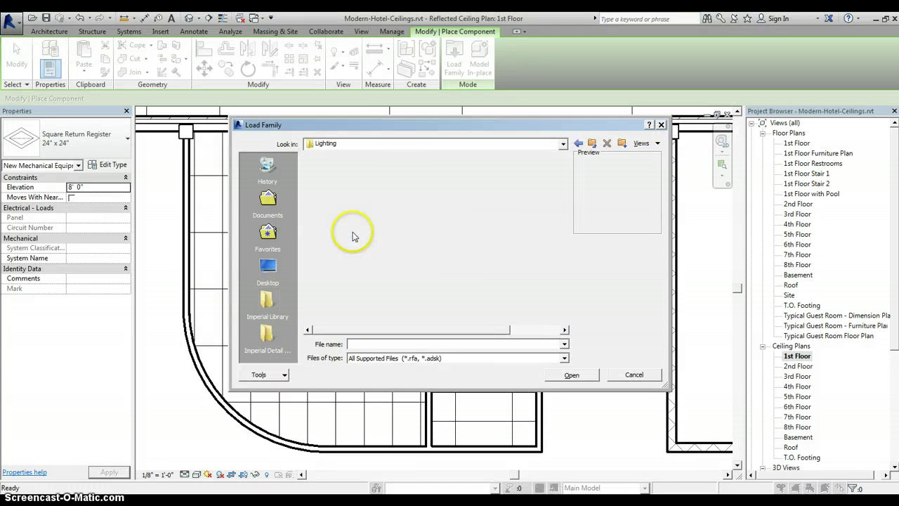
double_click(350, 170)
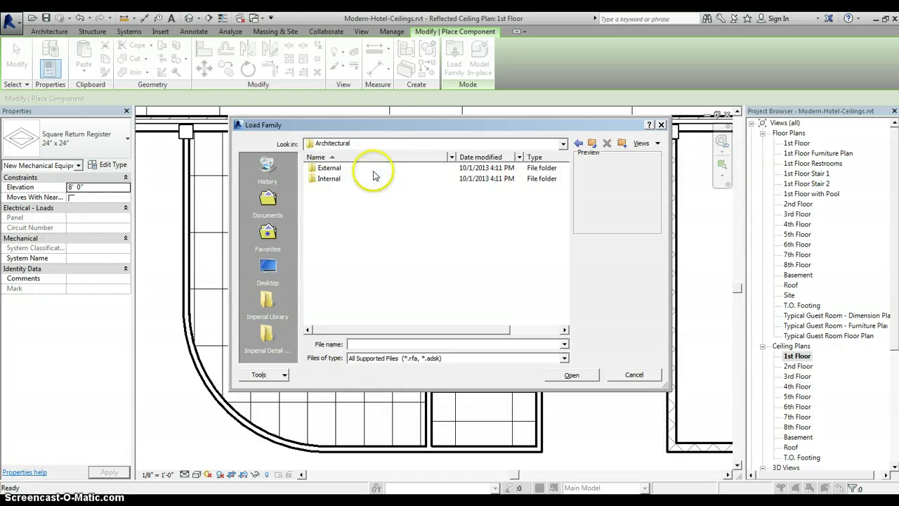
double_click(336, 178)
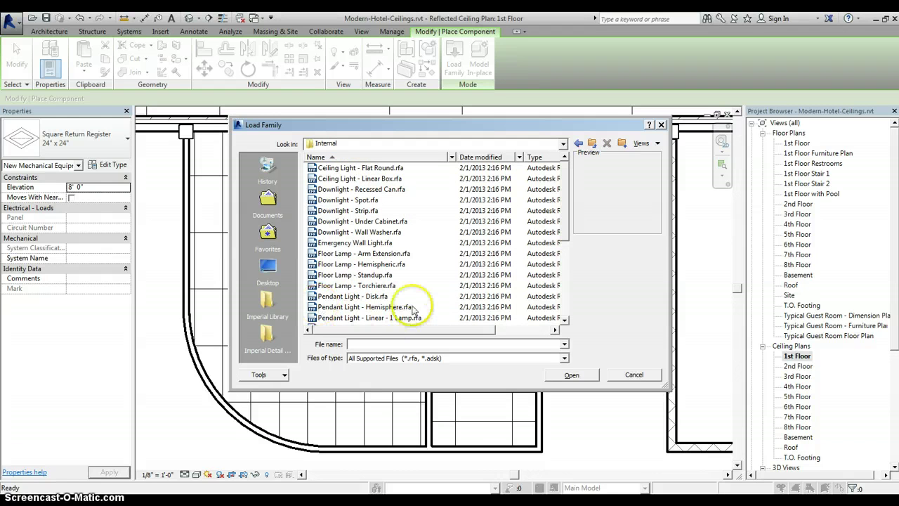
click(340, 264)
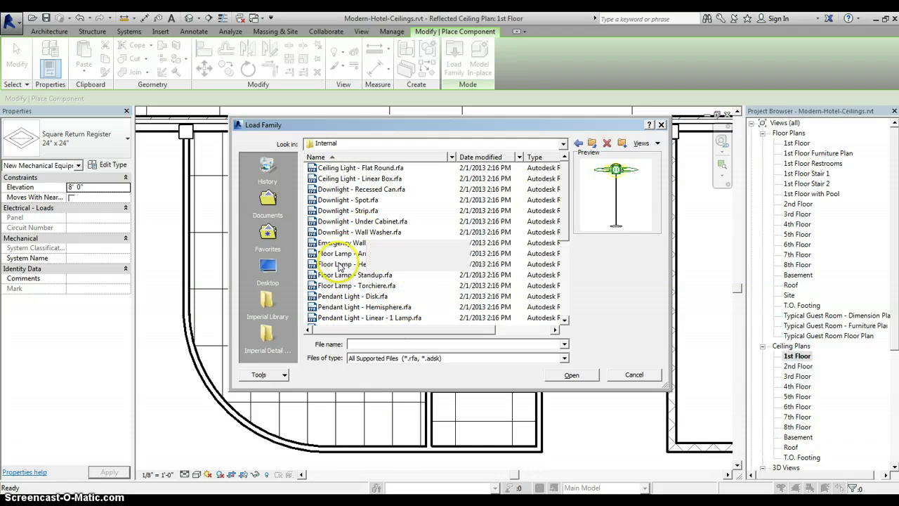
scroll(341, 266, down, 2)
scroll(370, 279, up, 2)
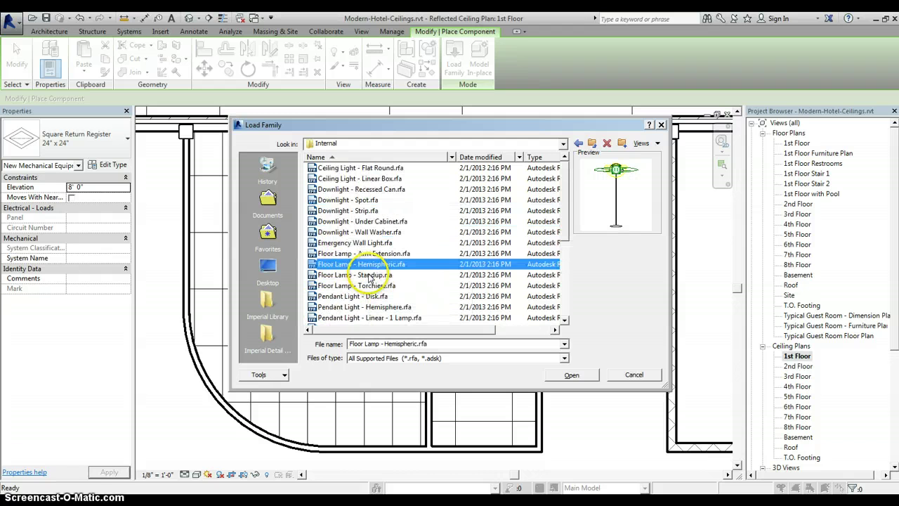
scroll(366, 270, down, 2)
scroll(366, 268, down, 1)
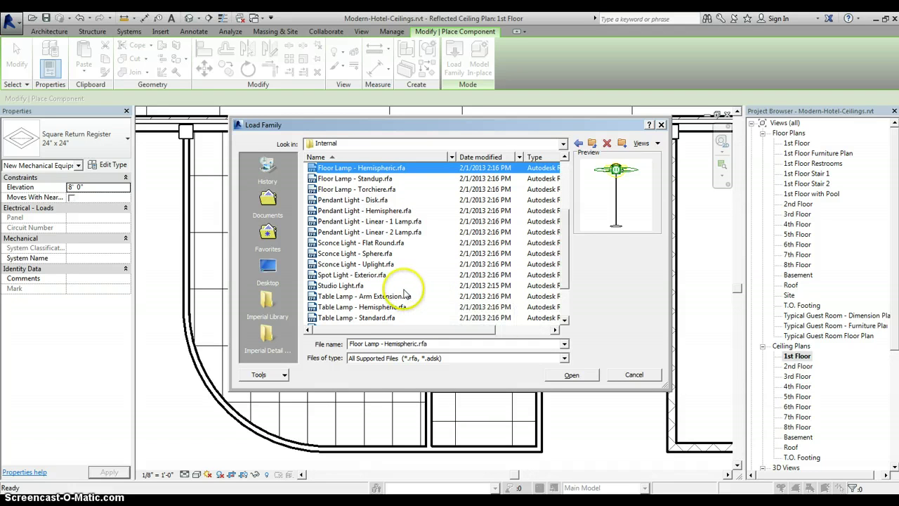
scroll(398, 290, up, 3)
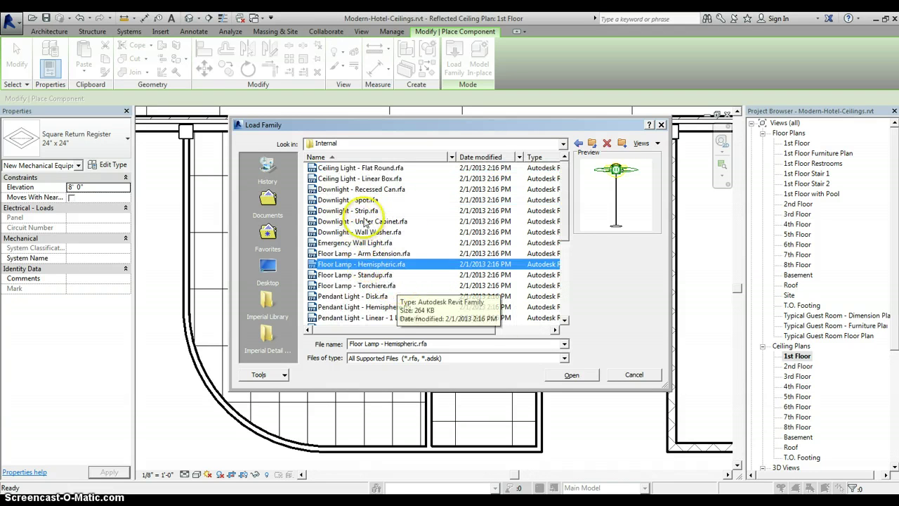
Step: Load Downlight - Recessed Can plus Troffer Light 2x2 and 2x4 Parabolic families
click(367, 190)
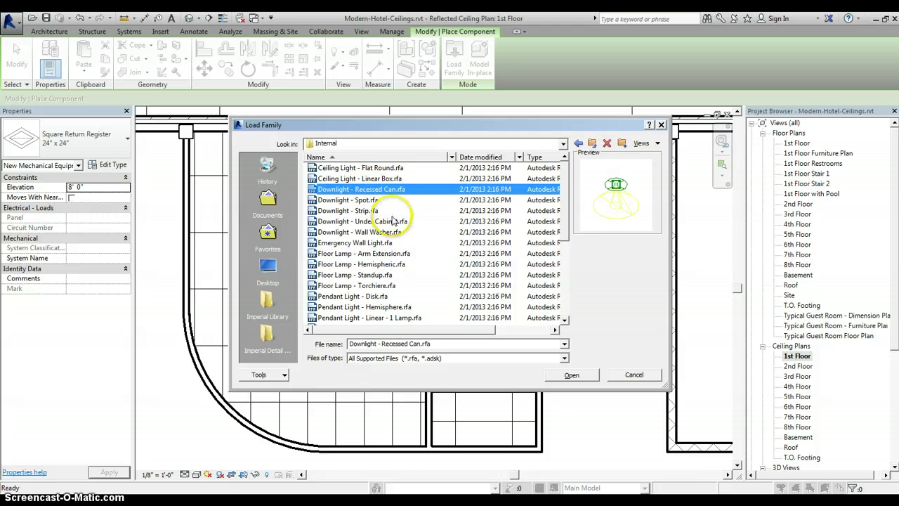
scroll(392, 224, down, 3)
scroll(393, 224, down, 2)
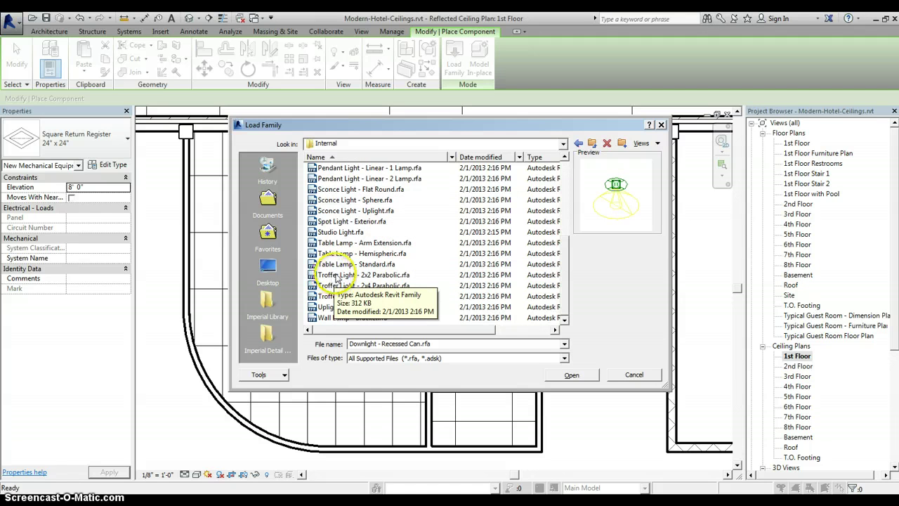
click(336, 276)
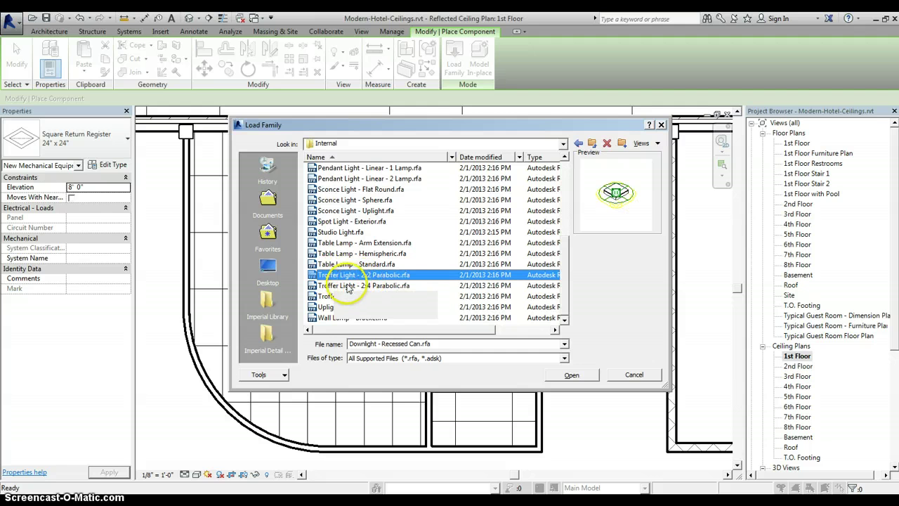
ctrl+click(338, 286)
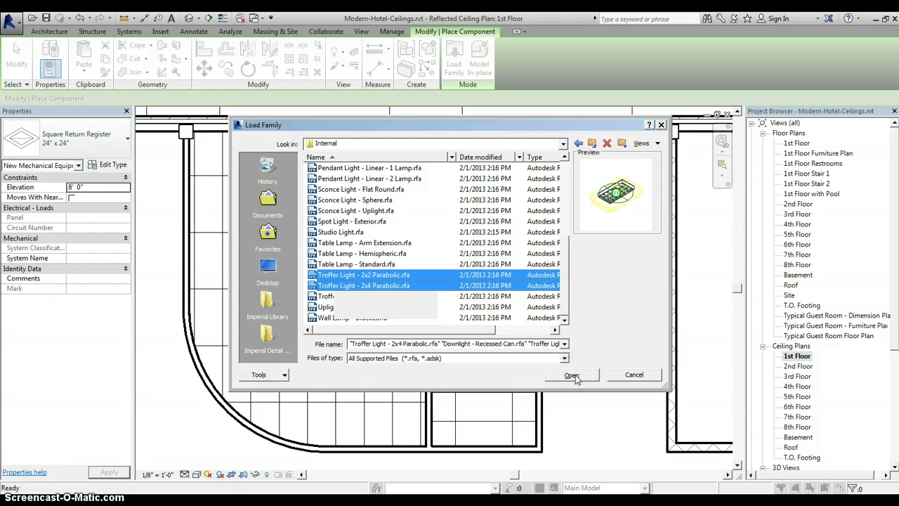
click(572, 375)
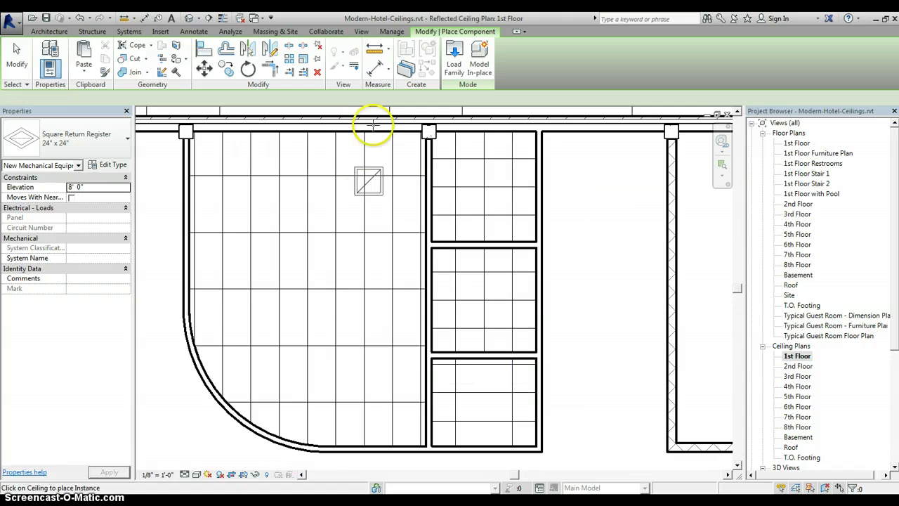
Step: Load Square Return Register and Square Supply Diffuser from Mechanical > Architectural > Air-Side Components > Air Terminals
click(454, 56)
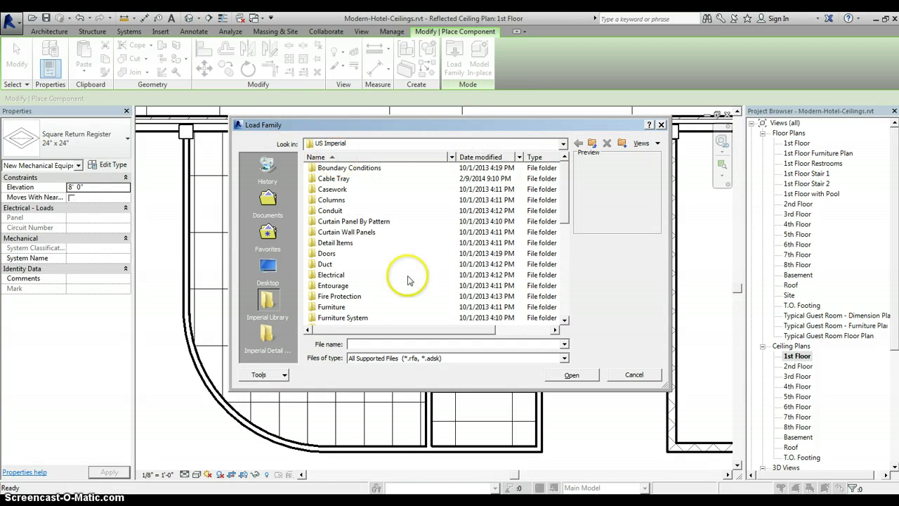
scroll(350, 271, down, 5)
scroll(350, 269, down, 1)
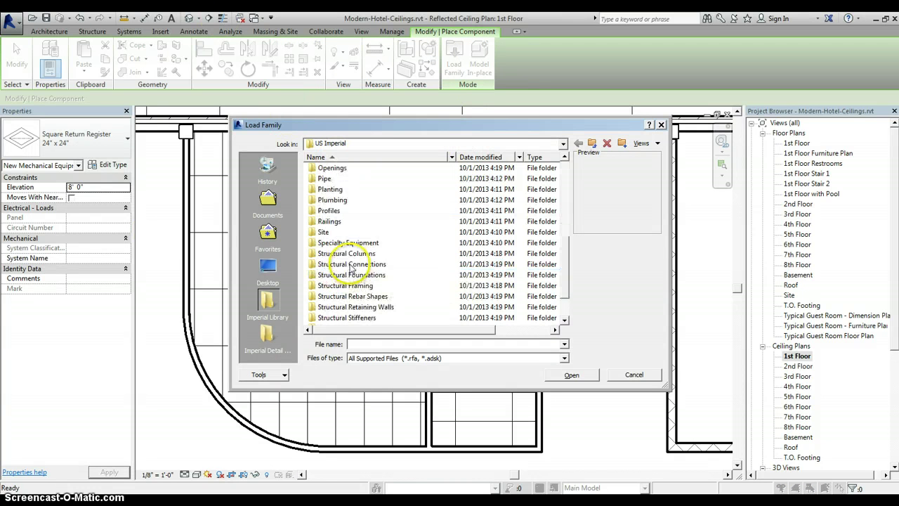
scroll(351, 260, down, 1)
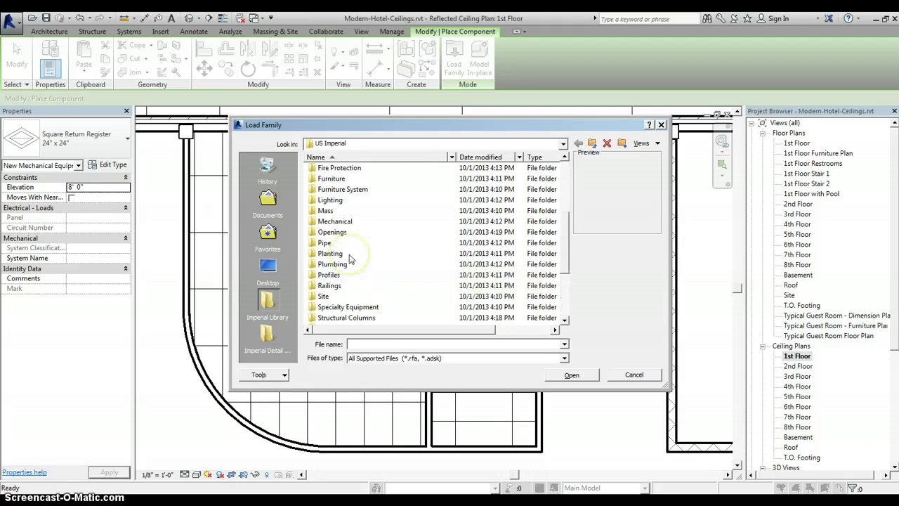
double_click(351, 222)
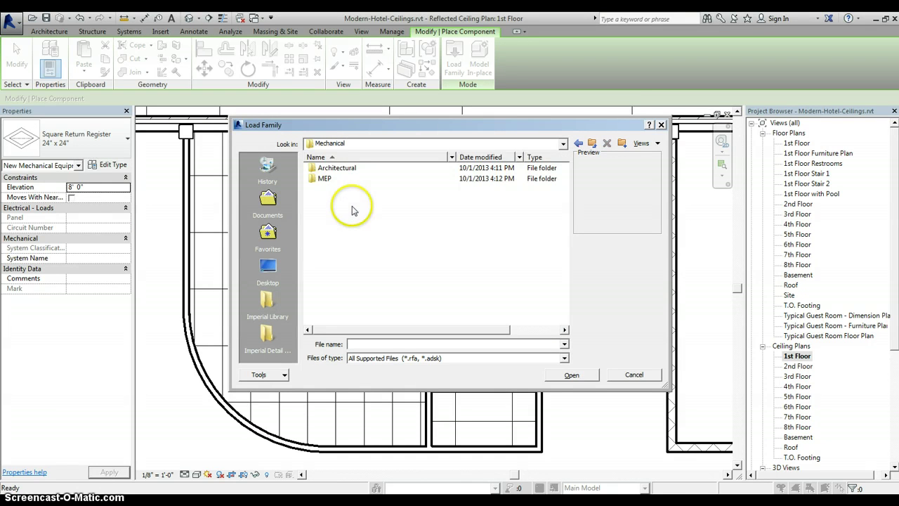
double_click(337, 168)
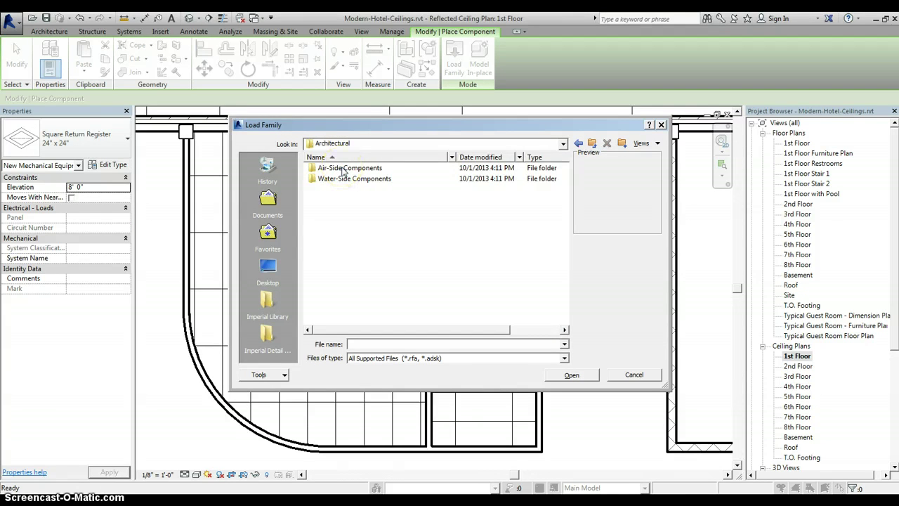
double_click(343, 169)
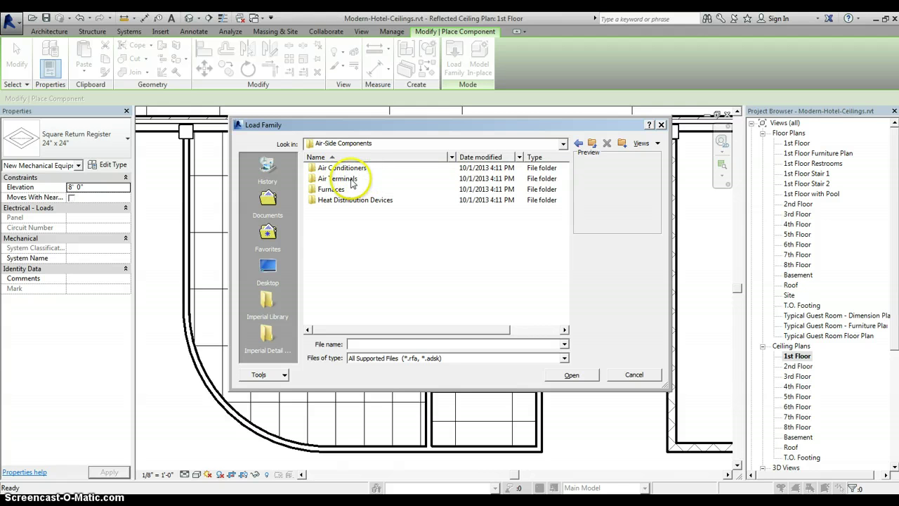
double_click(344, 180)
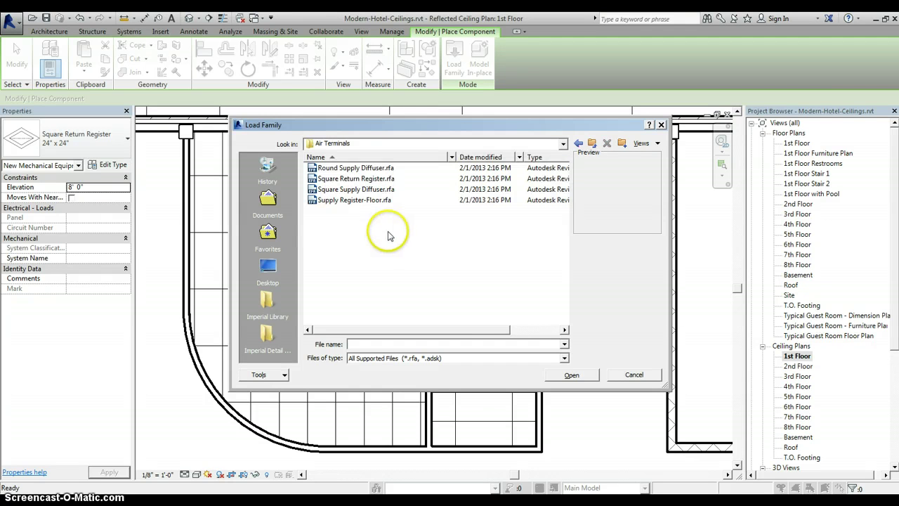
click(352, 179)
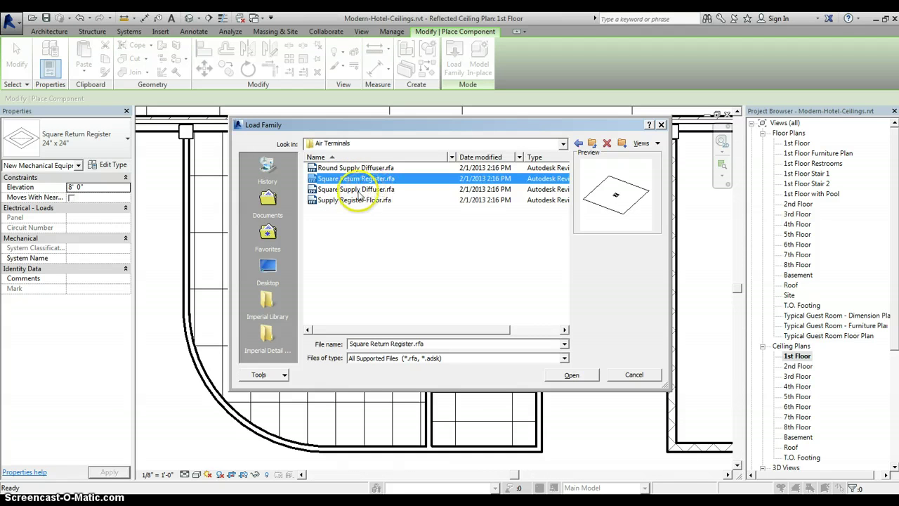
ctrl+click(362, 190)
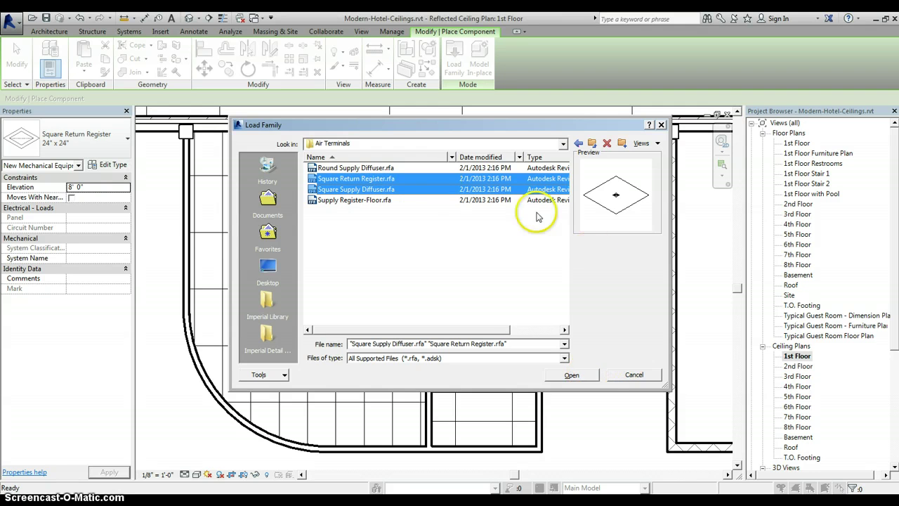
click(572, 376)
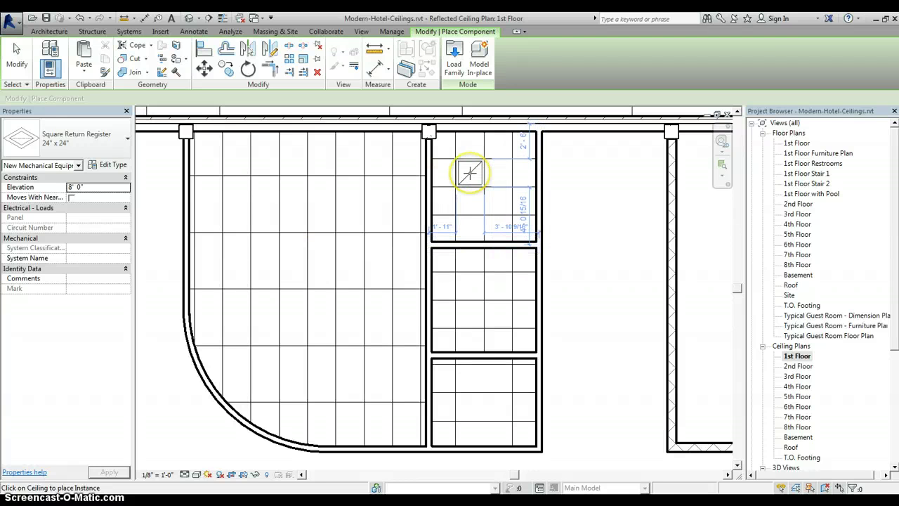
Step: Place 24x24 return registers in the upper and middle small rooms and two spots in the large room
click(470, 172)
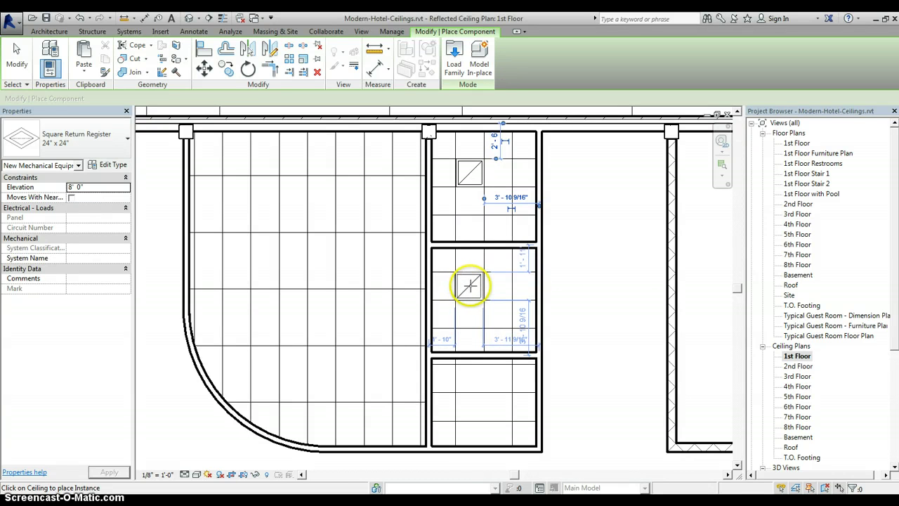
click(470, 285)
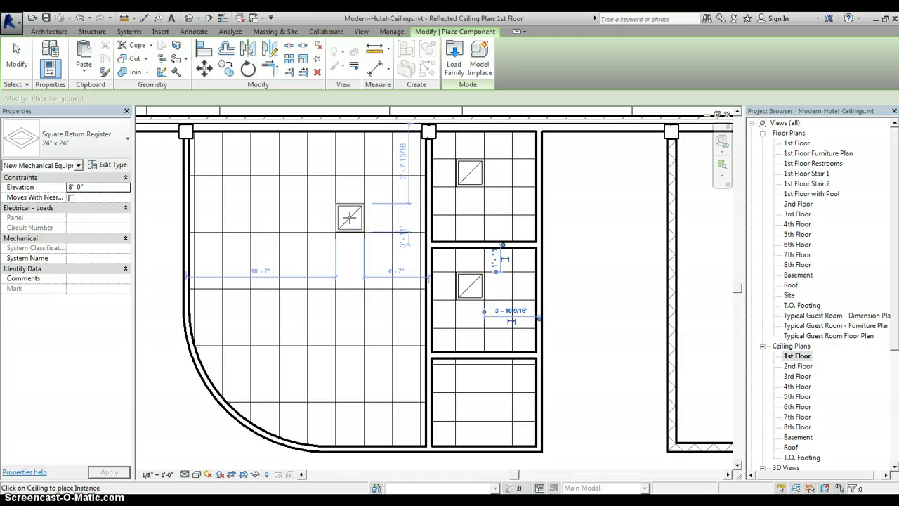
click(350, 218)
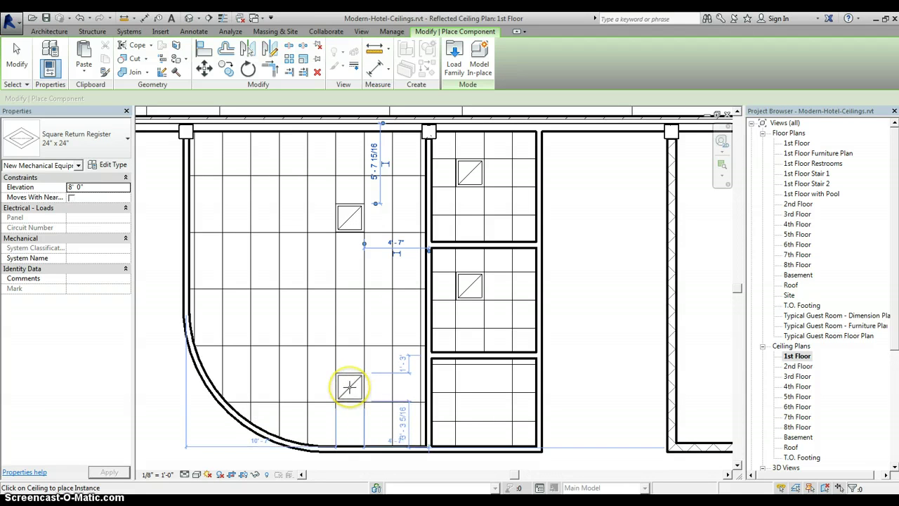
click(349, 387)
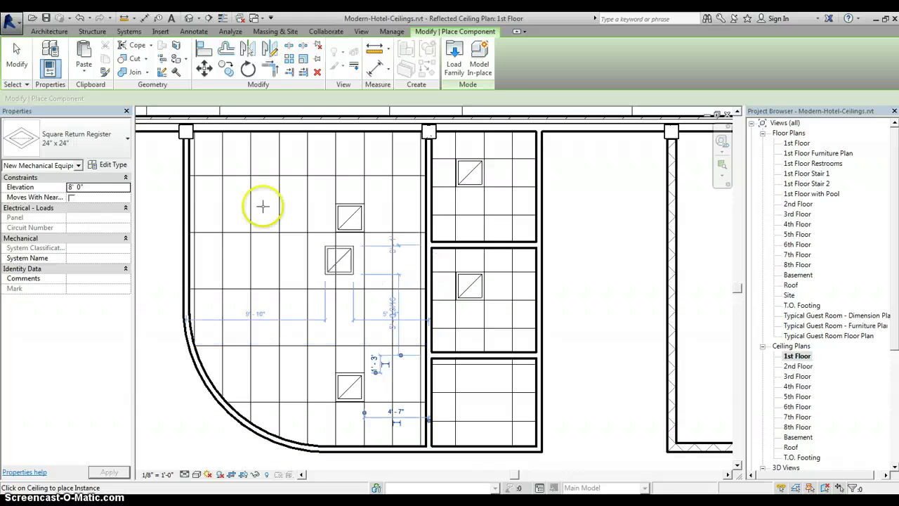
Step: Add one more large-room register, then 2x2 two-lamp 120V troffers in the upper and middle small rooms
click(234, 202)
click(128, 141)
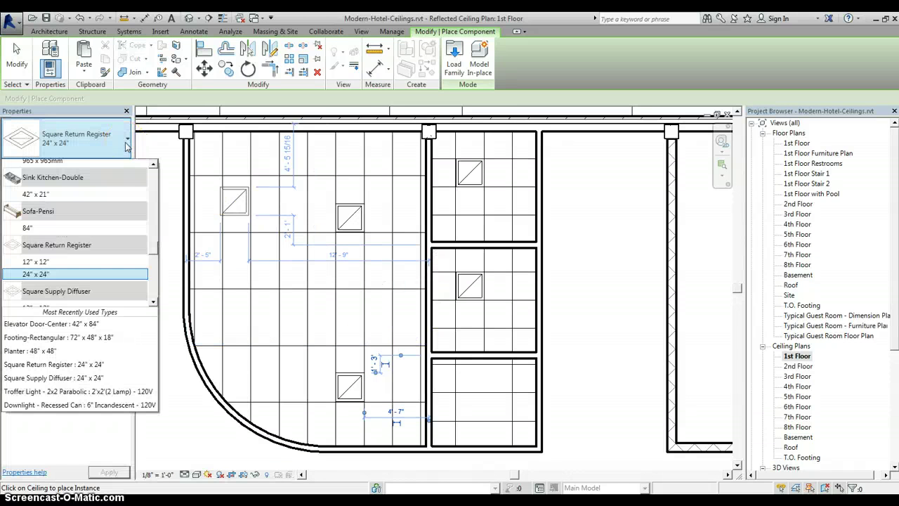
click(155, 237)
drag(153, 252, 149, 281)
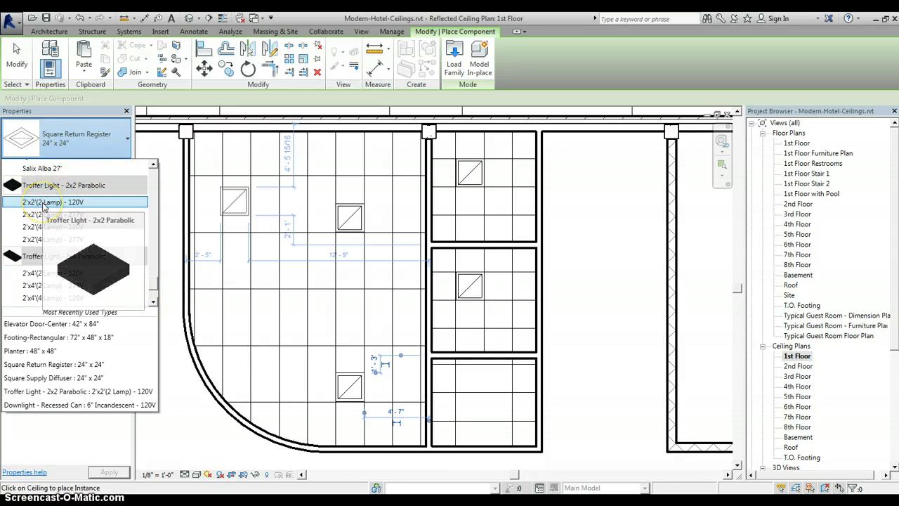
click(44, 204)
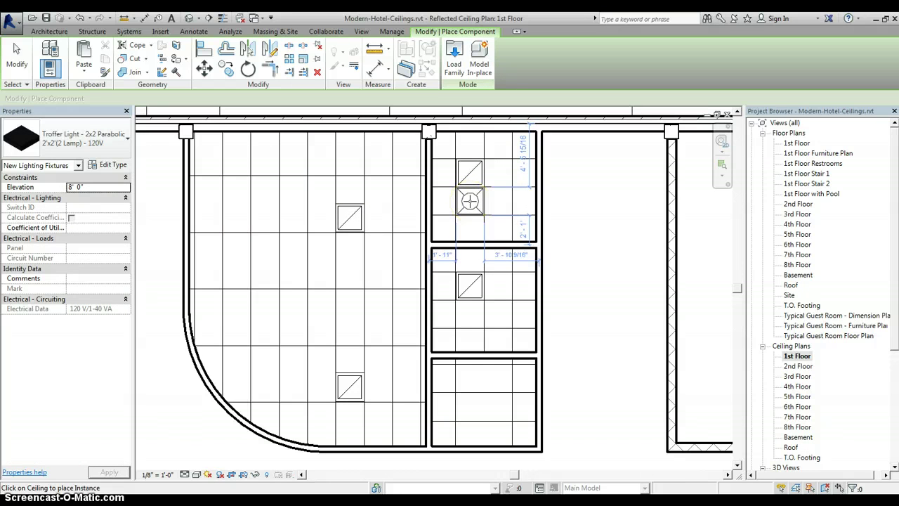
click(470, 202)
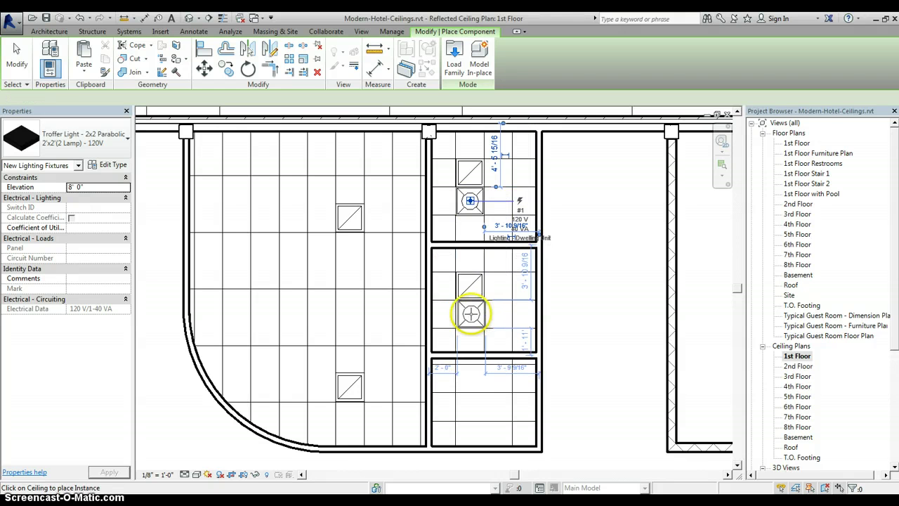
click(470, 314)
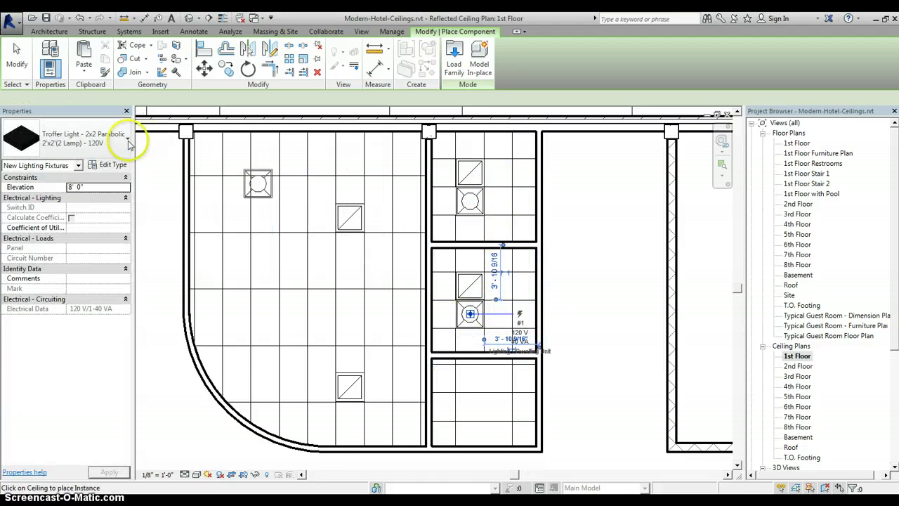
Step: Switch the placement type to the 2x4 two-lamp 120V troffer and stop placing components
click(125, 138)
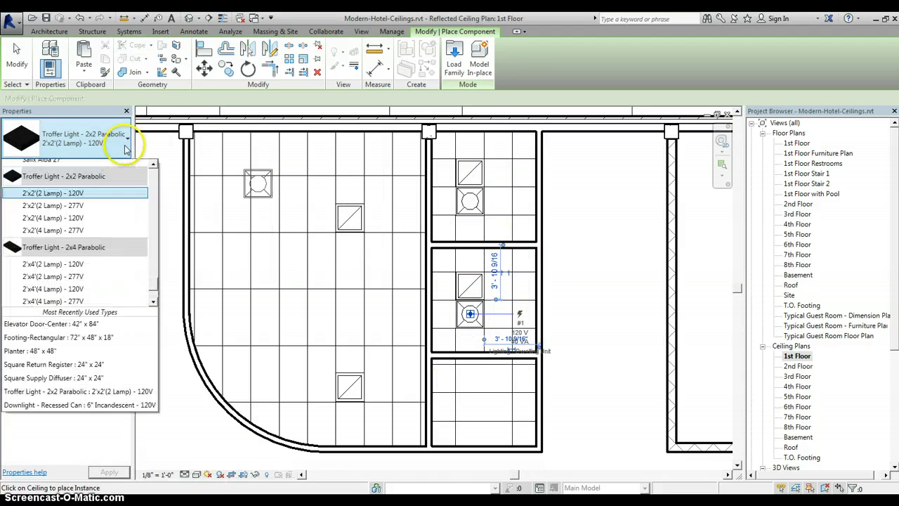
click(65, 264)
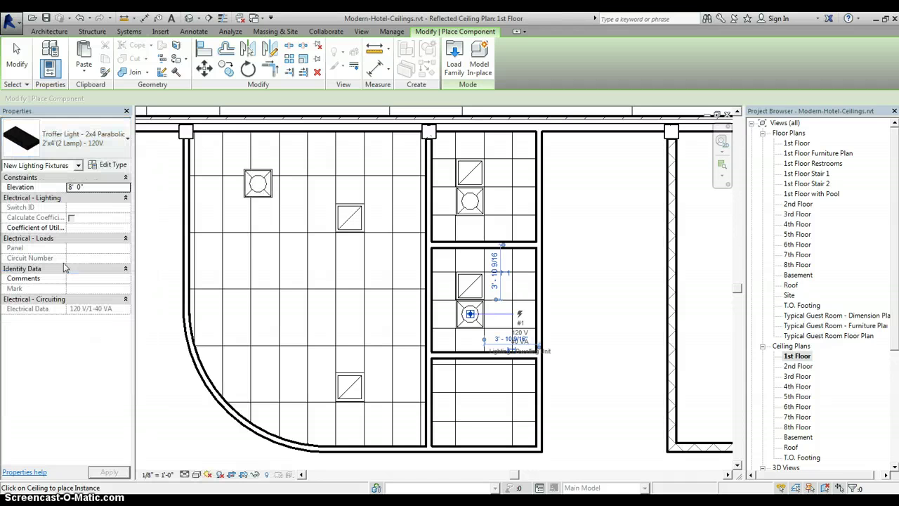
key(Escape)
key(Escape)
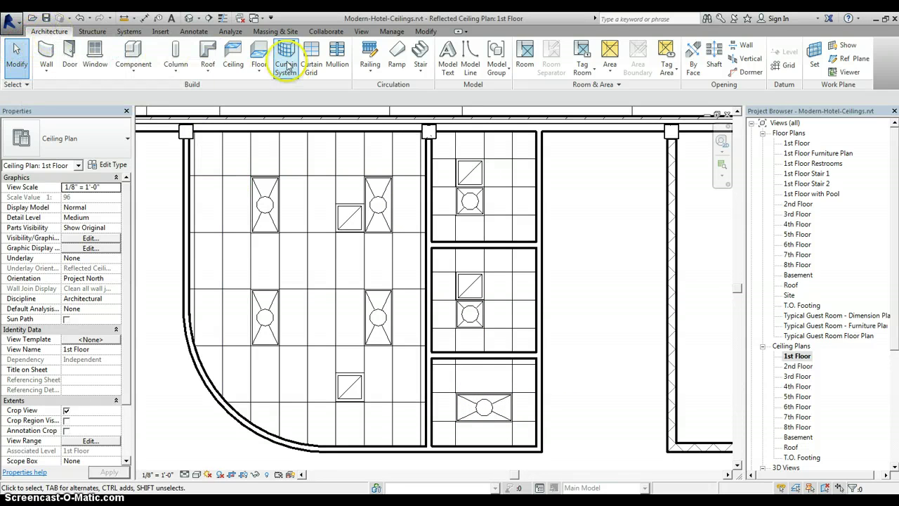
Step: Sketch a rectangular boundary along the narrow room's walls, creating a 200.35 SF 2' x 4' ACT ceiling
click(233, 58)
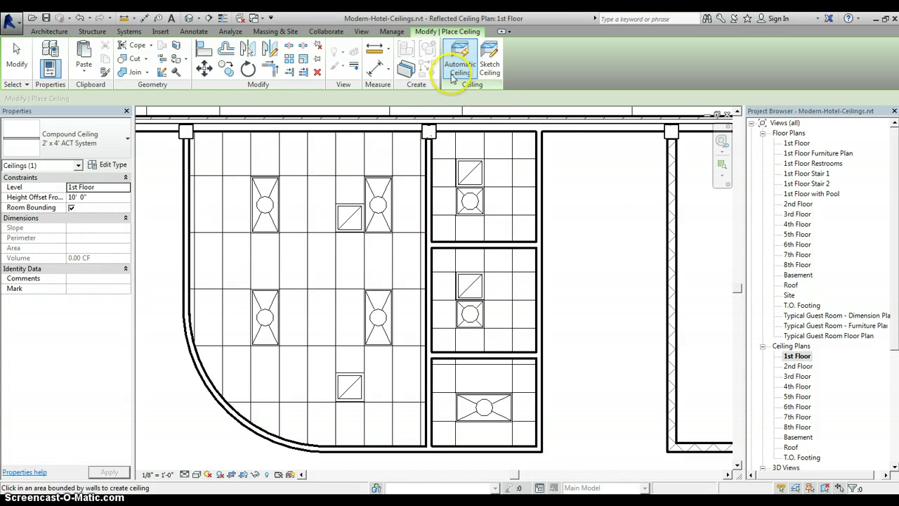
click(492, 56)
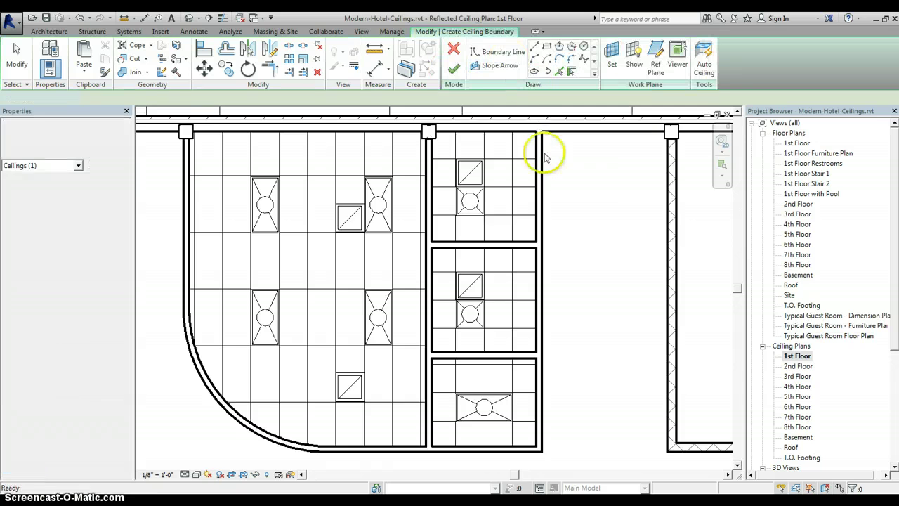
click(535, 47)
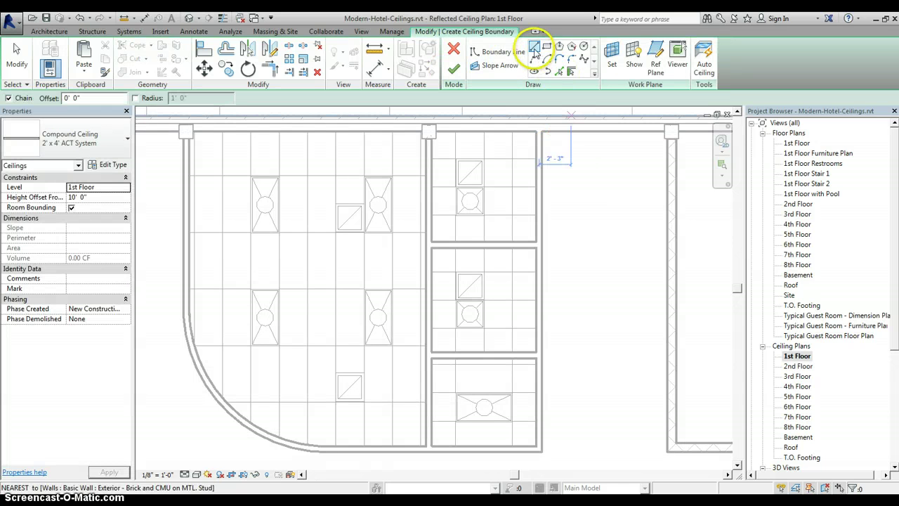
click(542, 131)
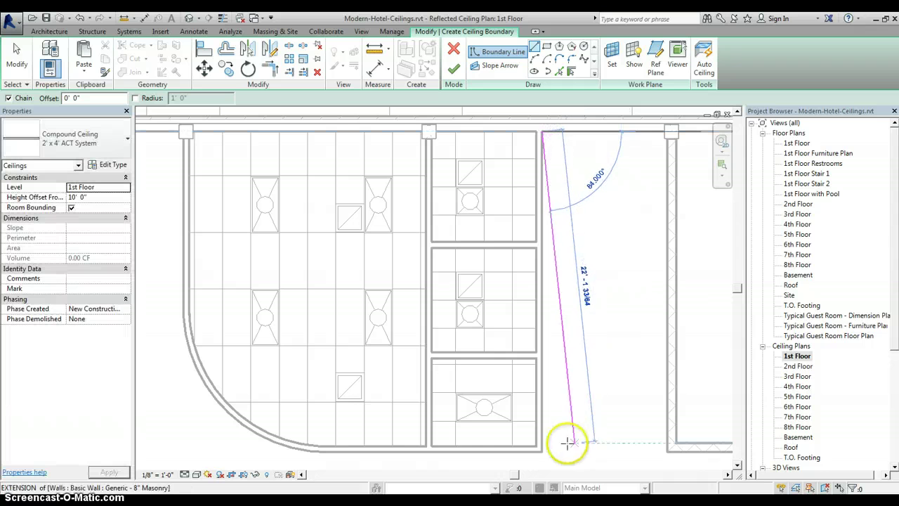
click(541, 450)
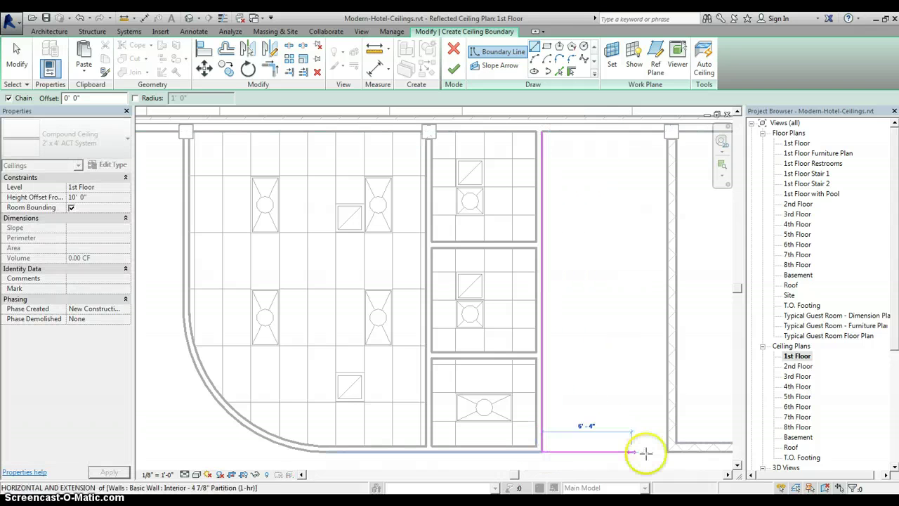
click(667, 450)
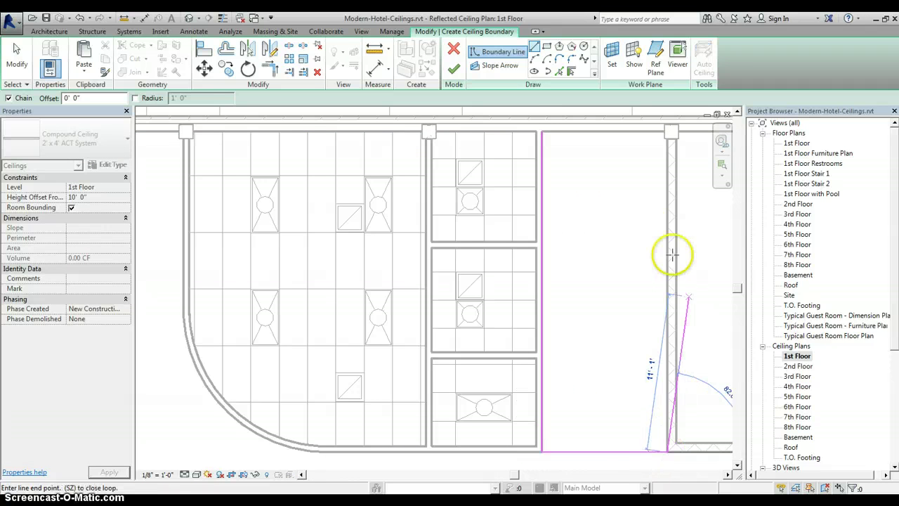
click(667, 131)
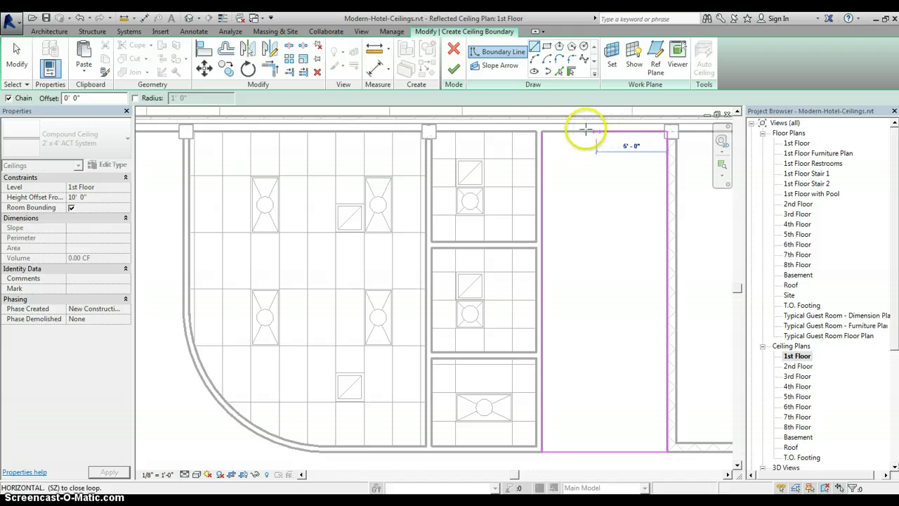
click(542, 131)
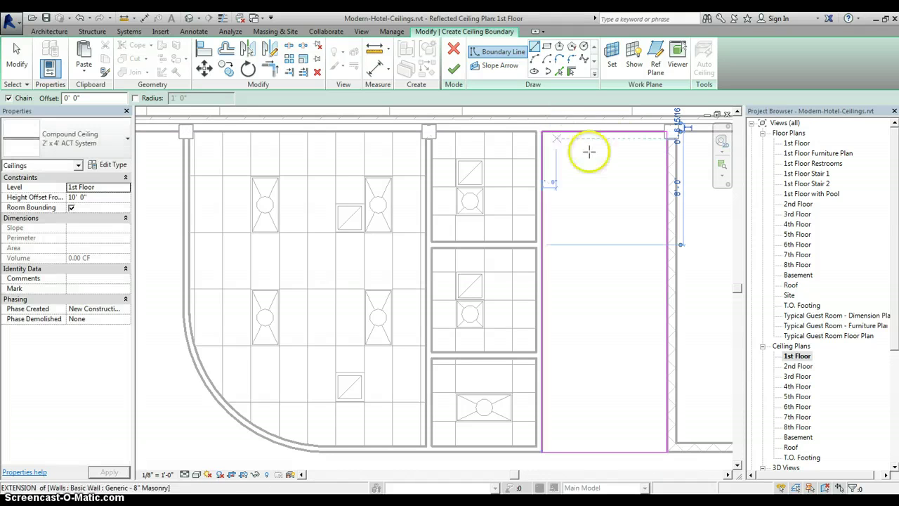
click(454, 68)
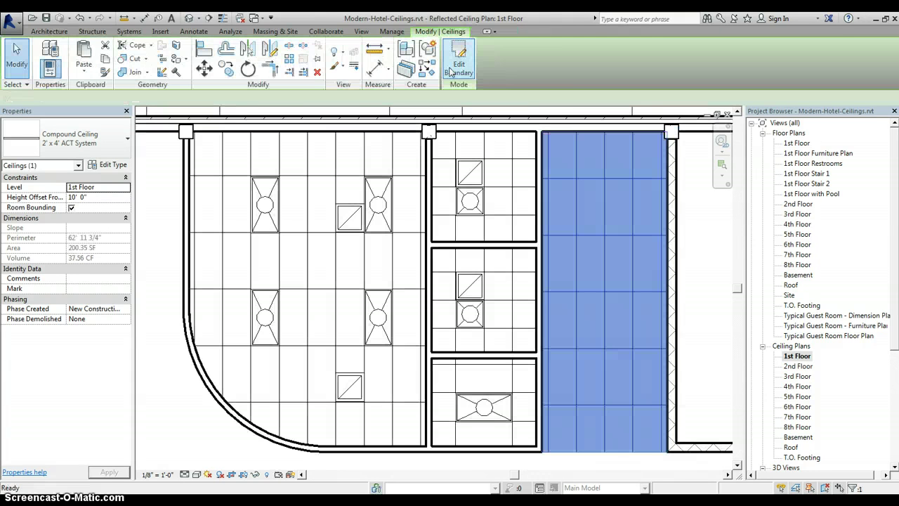
Step: Change the narrow room's 200.35 SF ceiling to the Compound Ceiling: GWB on Mtl. Stud type
click(457, 92)
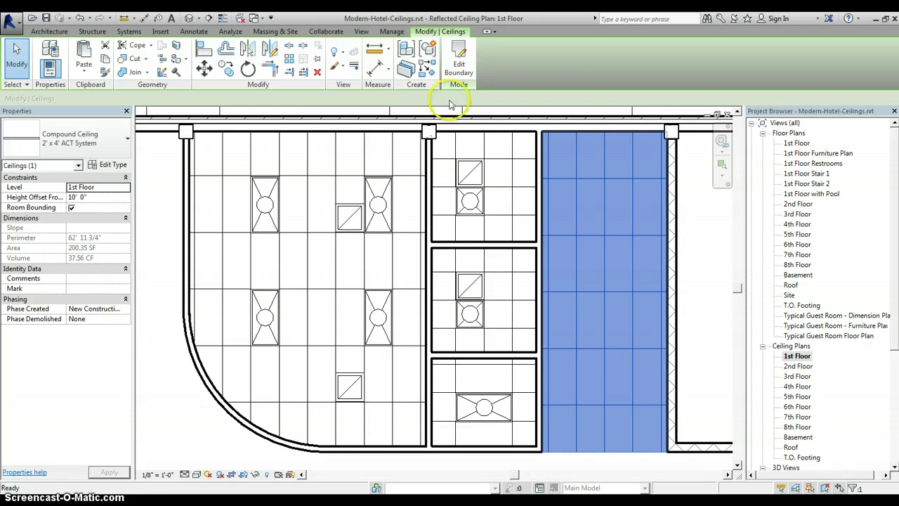
click(79, 141)
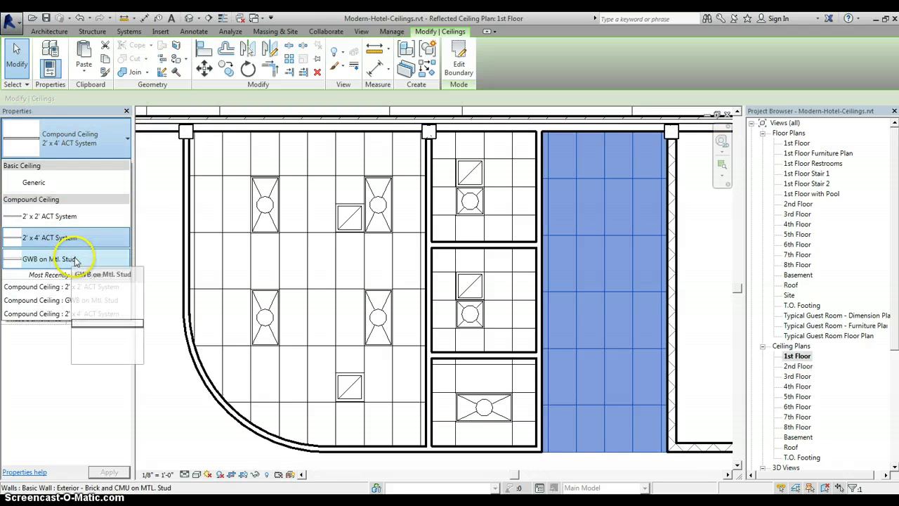
click(58, 259)
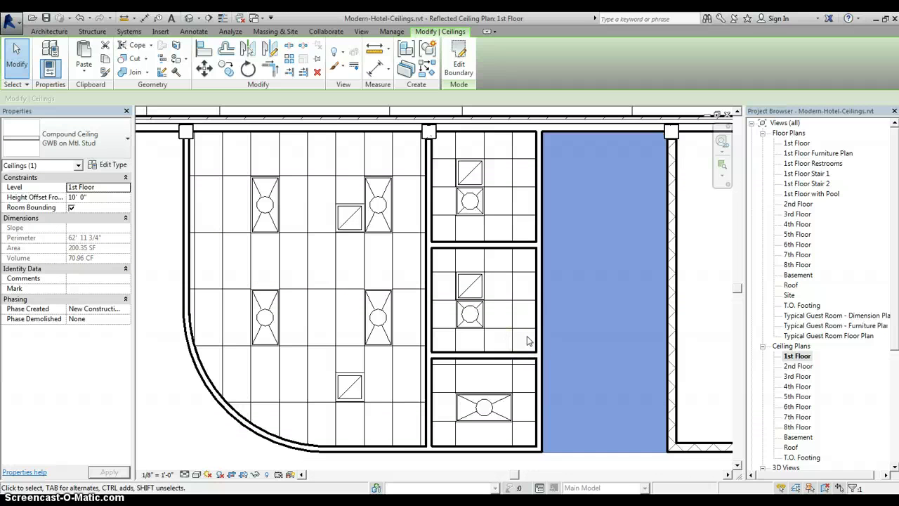
click(481, 316)
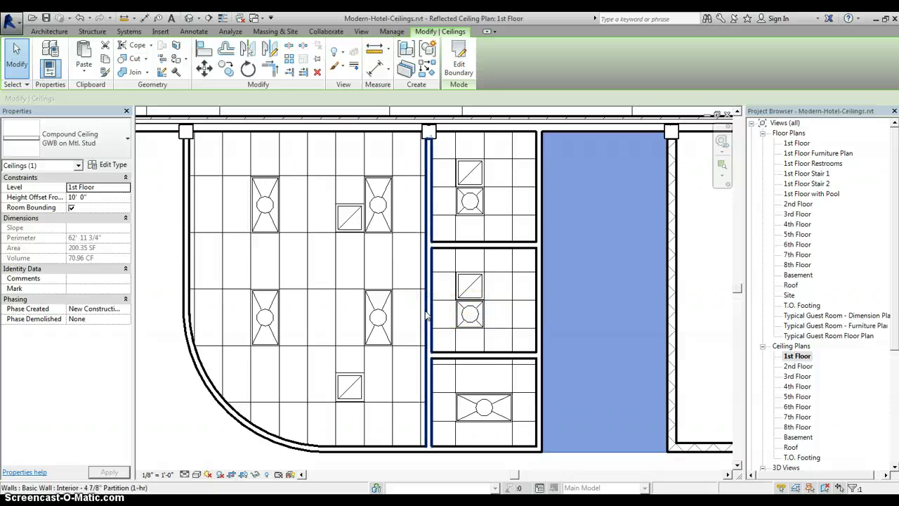
click(81, 204)
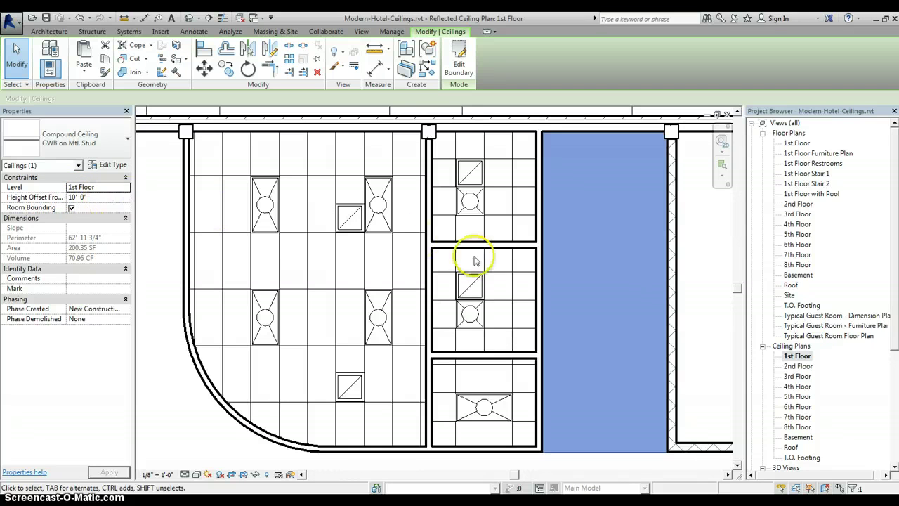
Step: Open the East-West Building Section to check the new ceiling sitting 10' 0" above the first floor
click(798, 377)
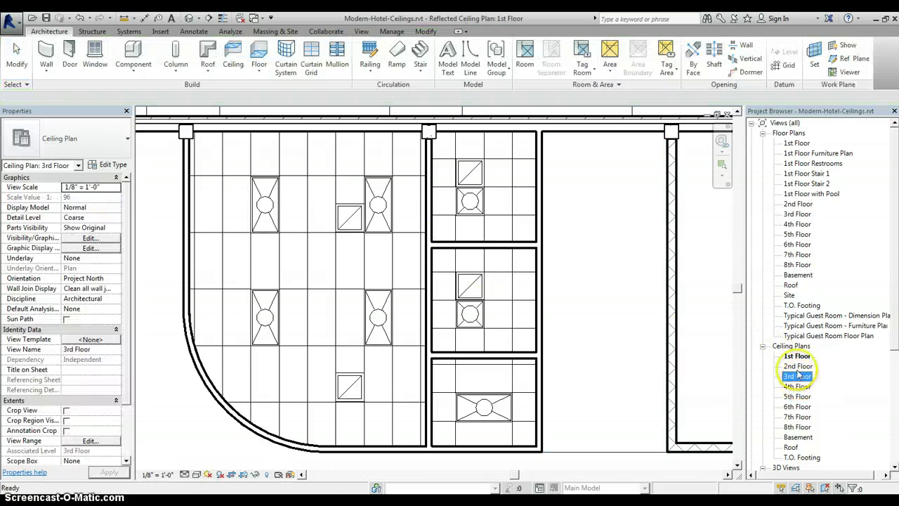
scroll(798, 356, down, 3)
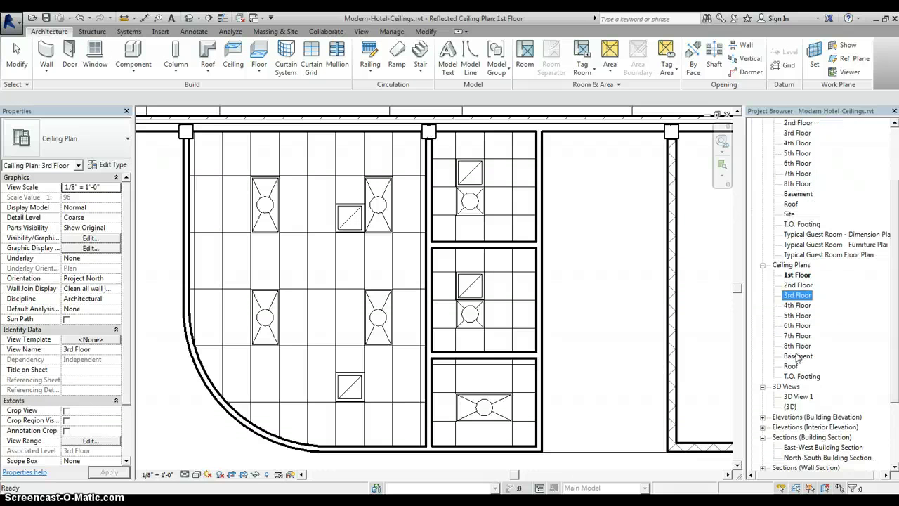
scroll(801, 366, down, 1)
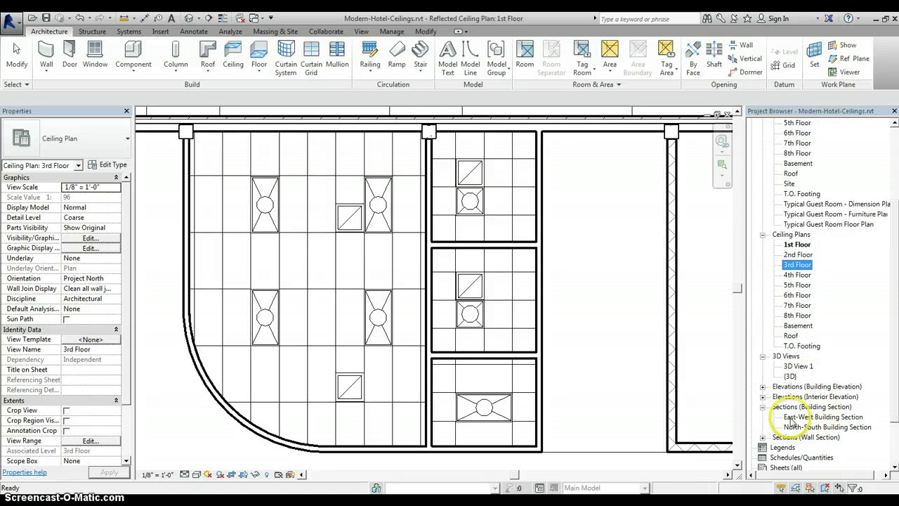
click(792, 419)
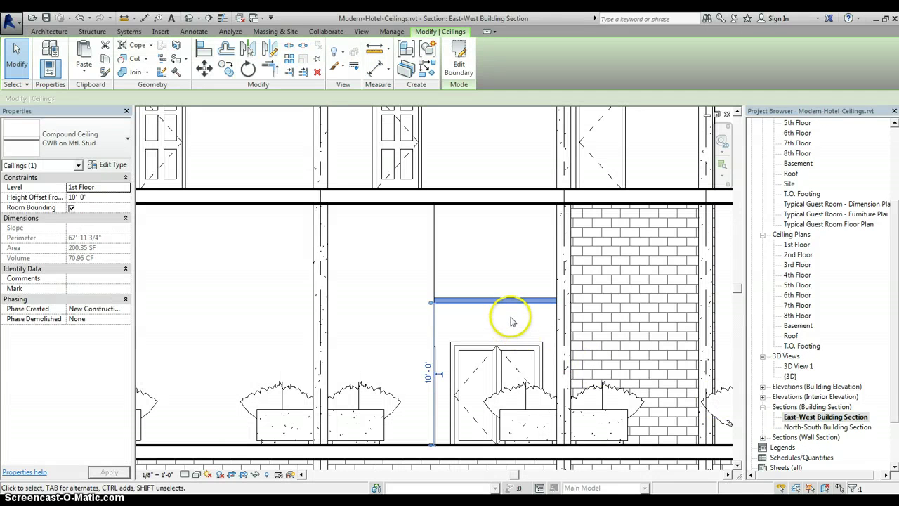
key(Escape)
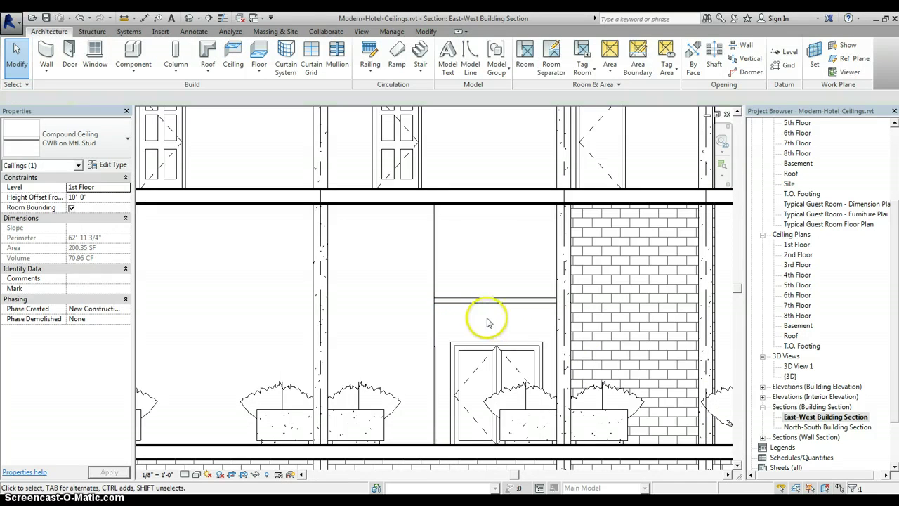
scroll(488, 318, up, 2)
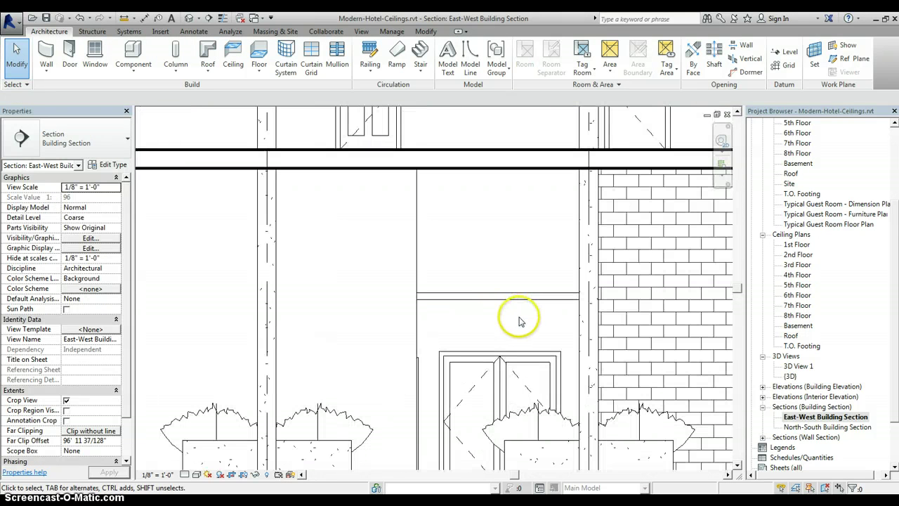
scroll(520, 321, down, 1)
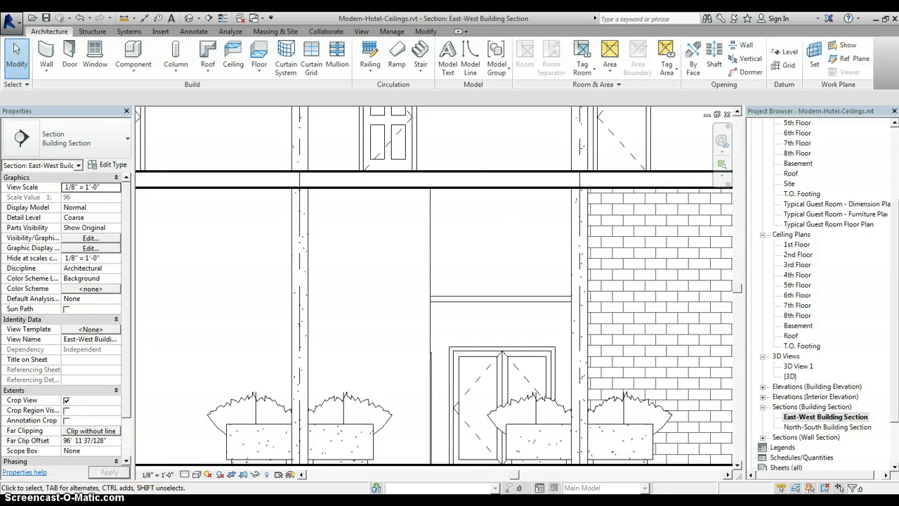
click(798, 245)
Step: In the 1st Floor ceiling plan, start a wall of type Soffit - 1/2" GWB & Metal Stud
double_click(799, 245)
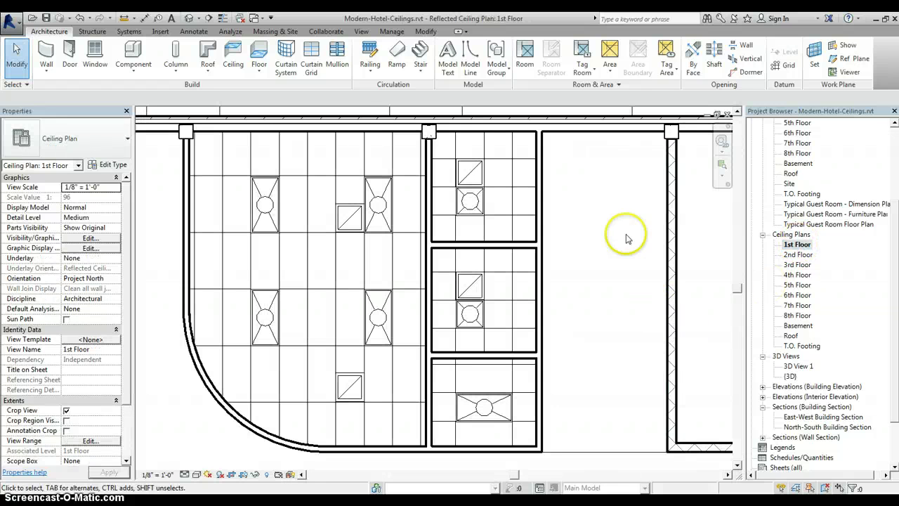
click(42, 53)
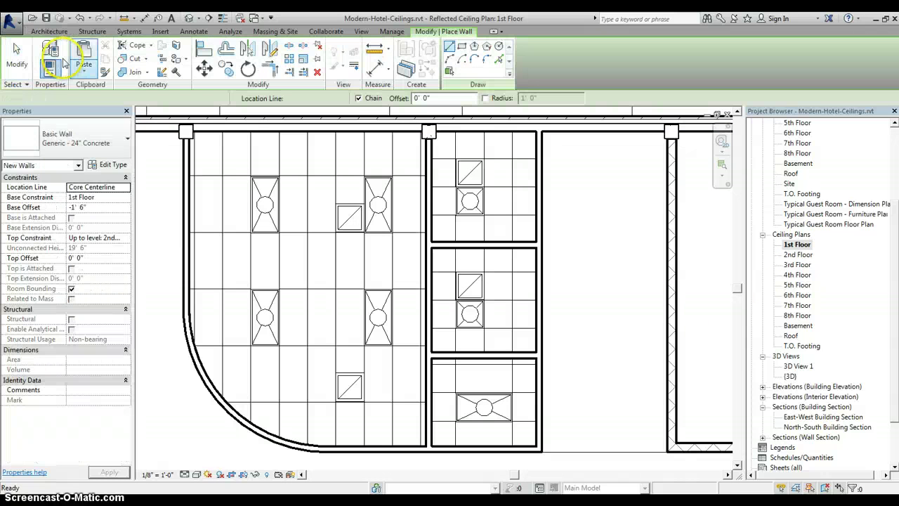
click(113, 142)
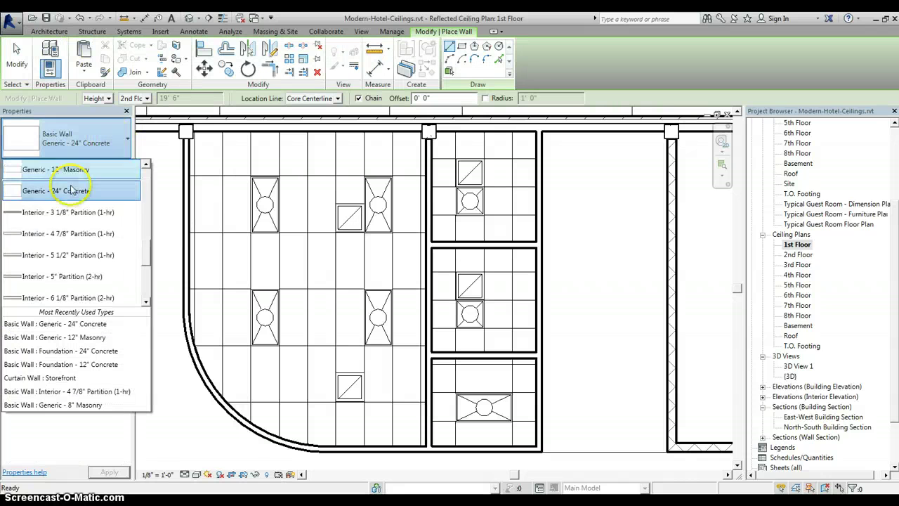
scroll(79, 254, down, 1)
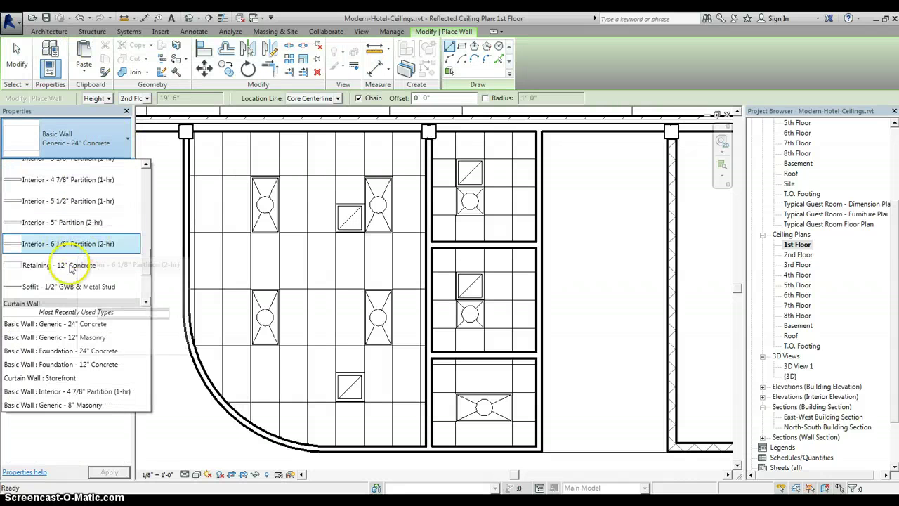
click(56, 287)
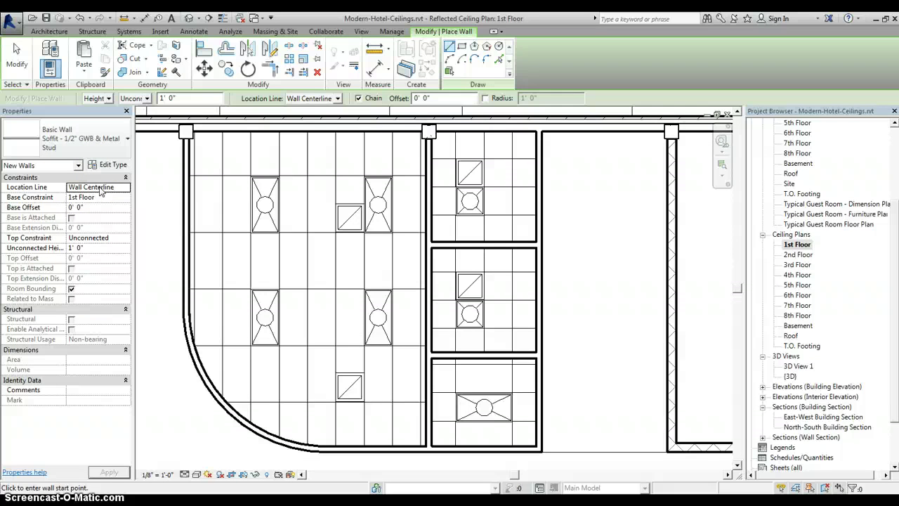
Step: Set the soffit wall to Finish Face: Interior, a 10' 0" base offset, and top at 2nd Floor
click(101, 191)
click(126, 190)
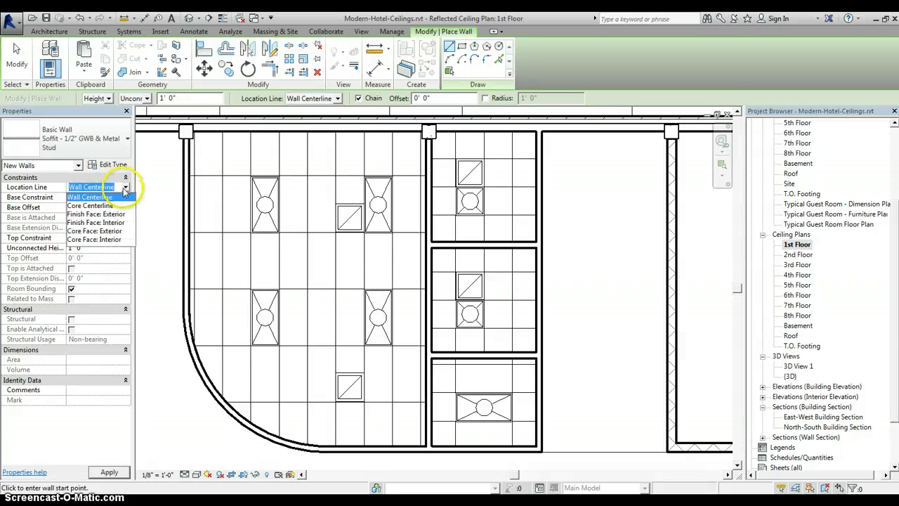
click(116, 223)
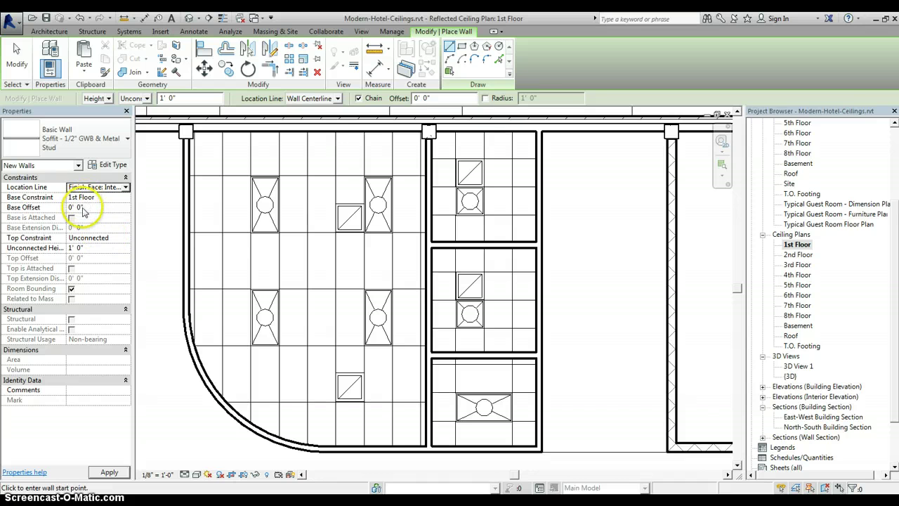
drag(93, 207, 40, 203)
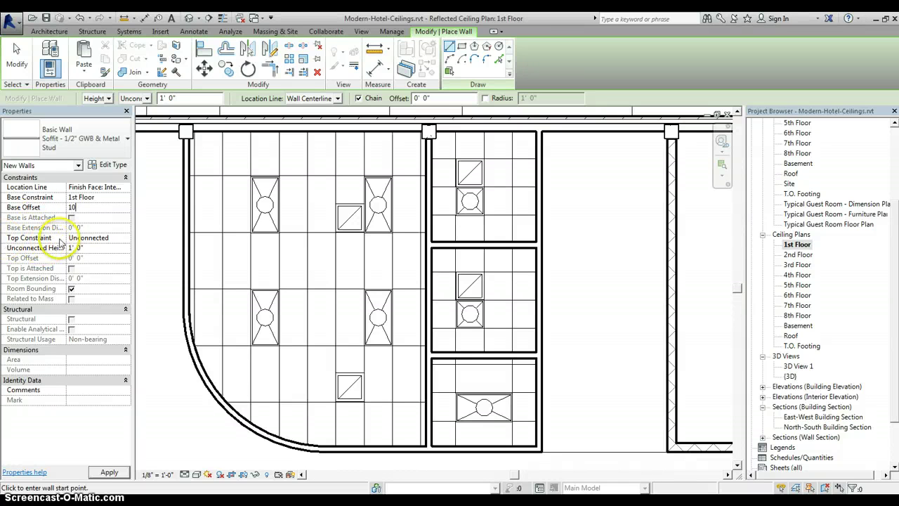
click(82, 239)
click(124, 238)
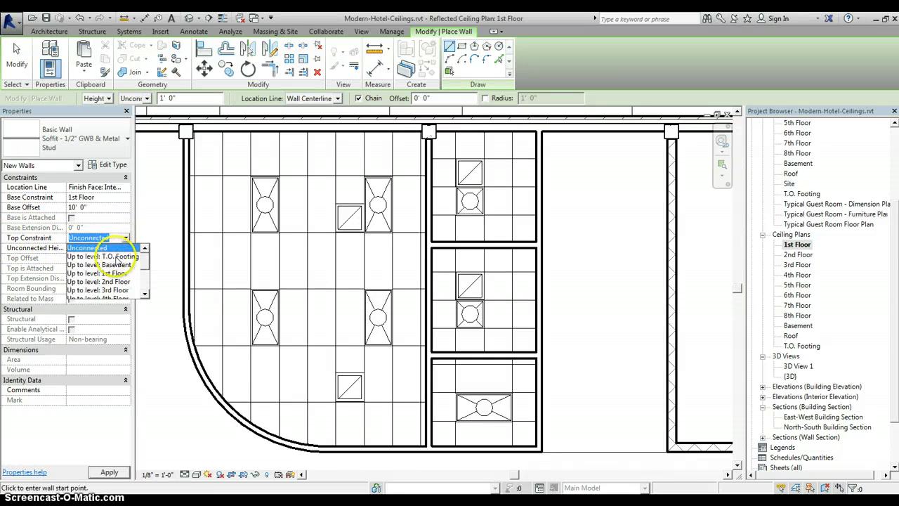
click(111, 282)
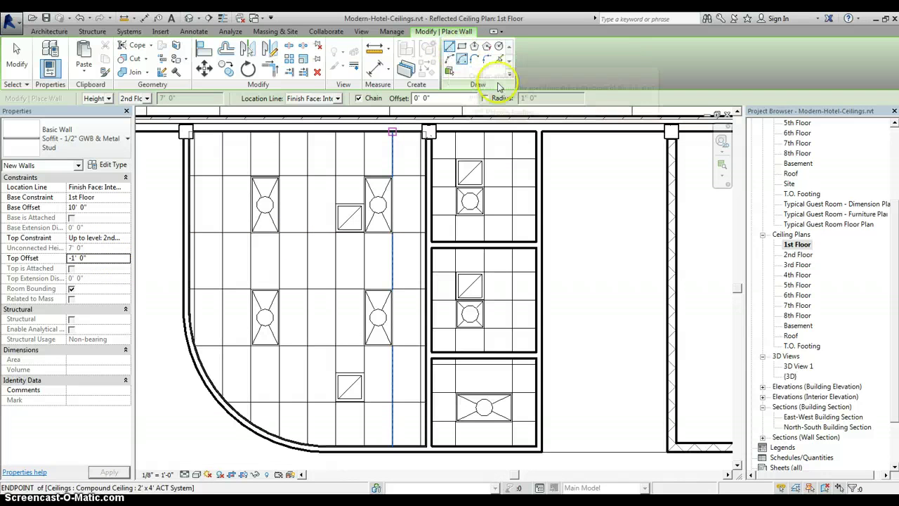
Step: Draw one soffit wall segment starting at the partition corner beside the nook
click(540, 448)
click(666, 451)
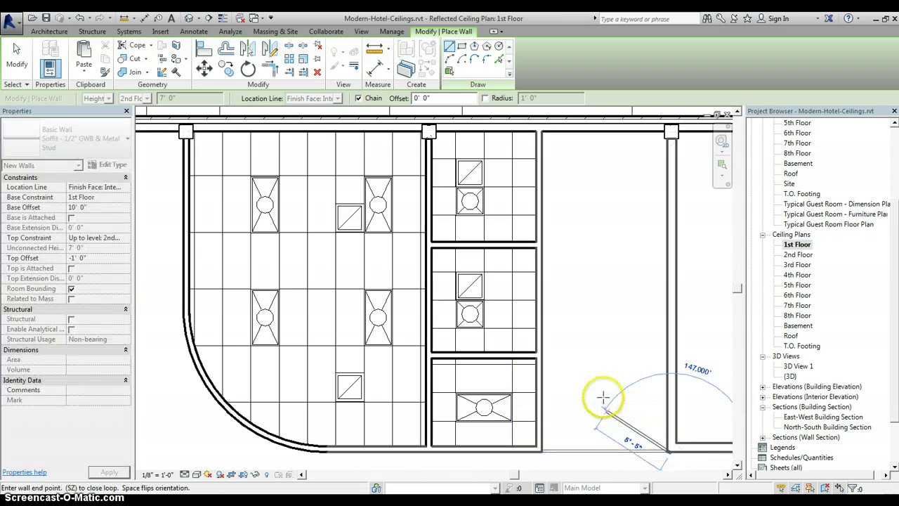
key(Escape)
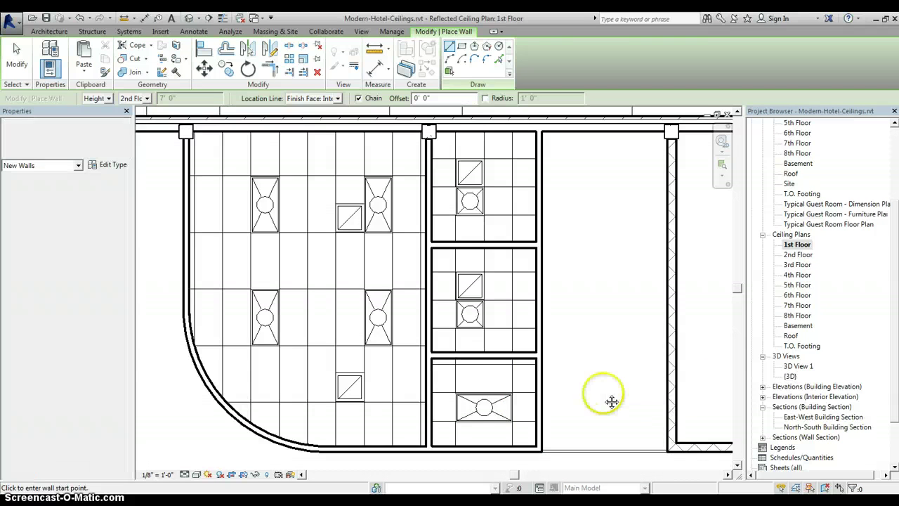
key(z)
key(f)
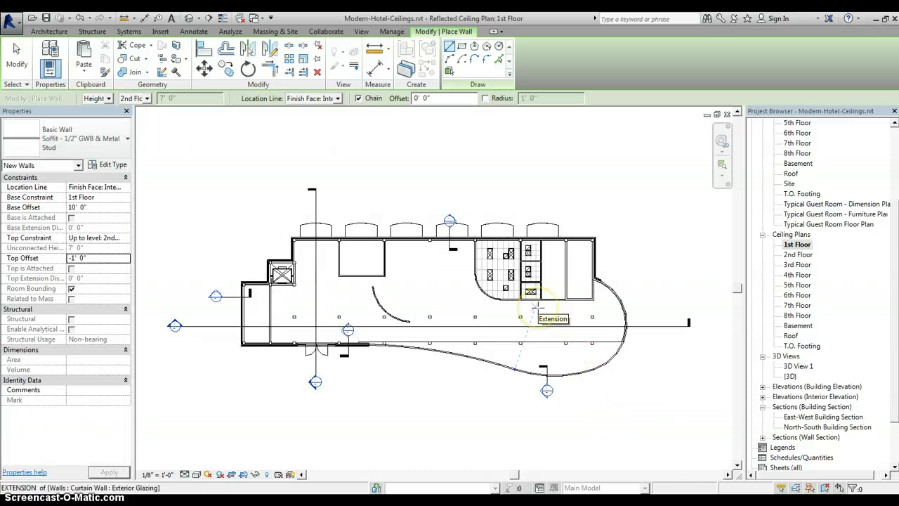
Step: Place a camera with its eye in the corridor, creating 3D View 2
click(199, 19)
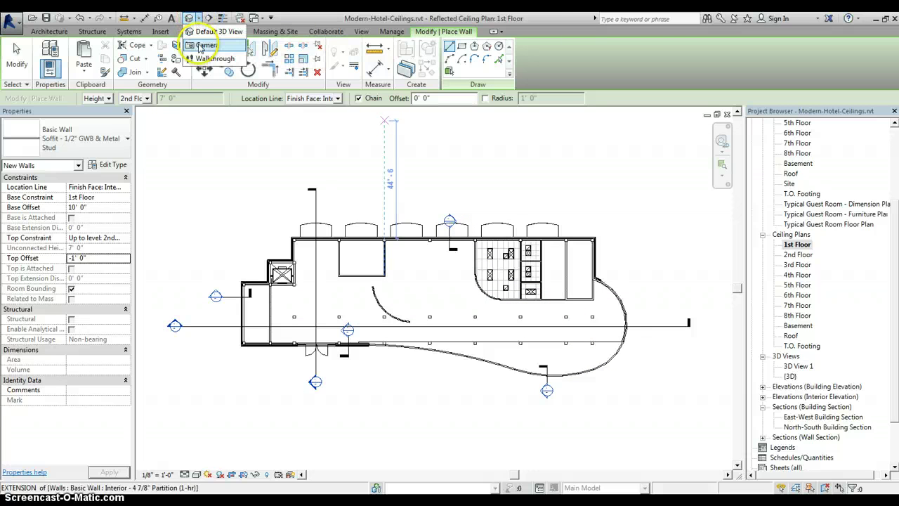
click(204, 45)
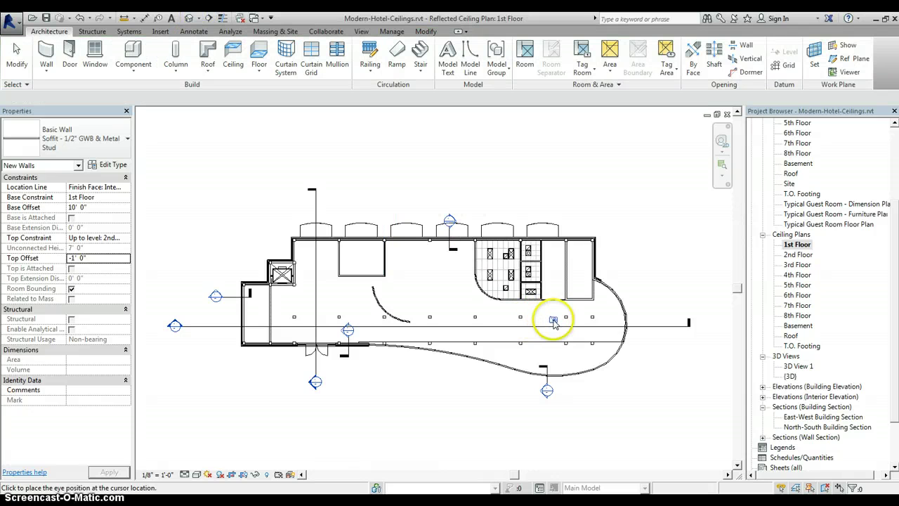
click(554, 325)
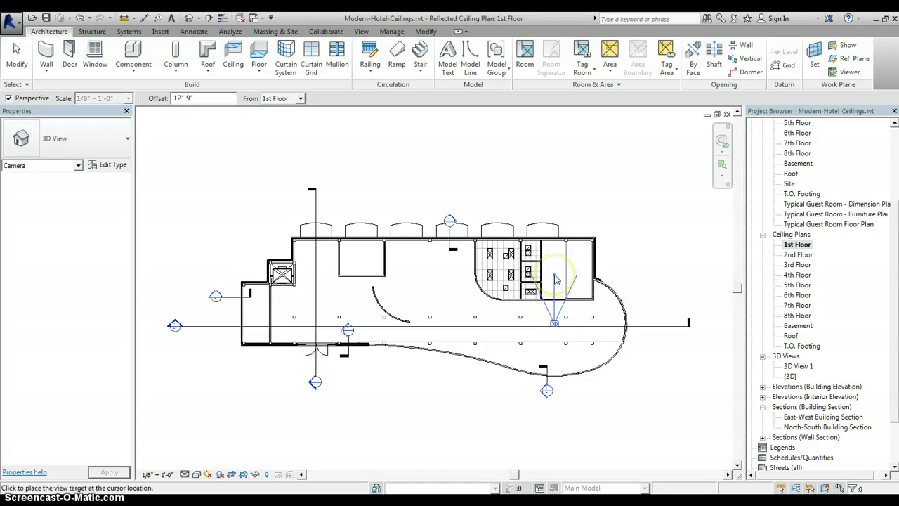
click(555, 280)
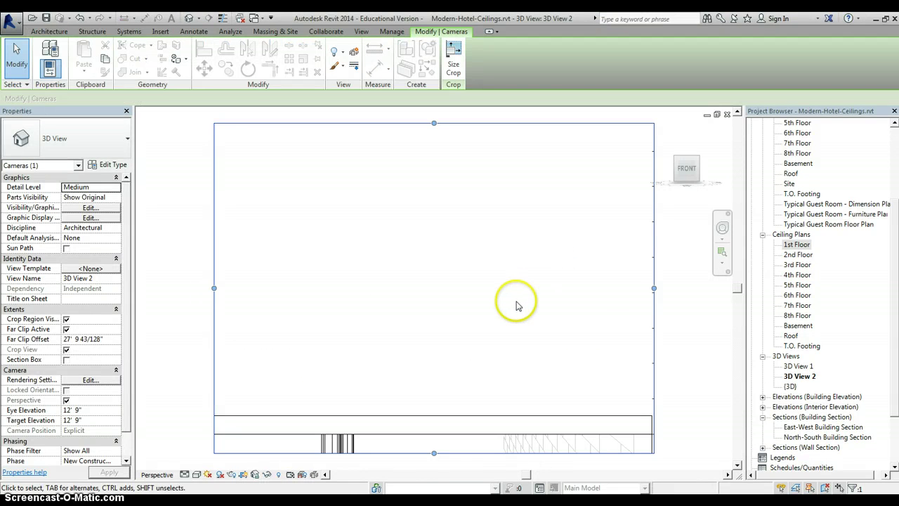
Step: Enlarge the camera view's crop region taller and wider so the brick wall shows
scroll(515, 307, down, 8)
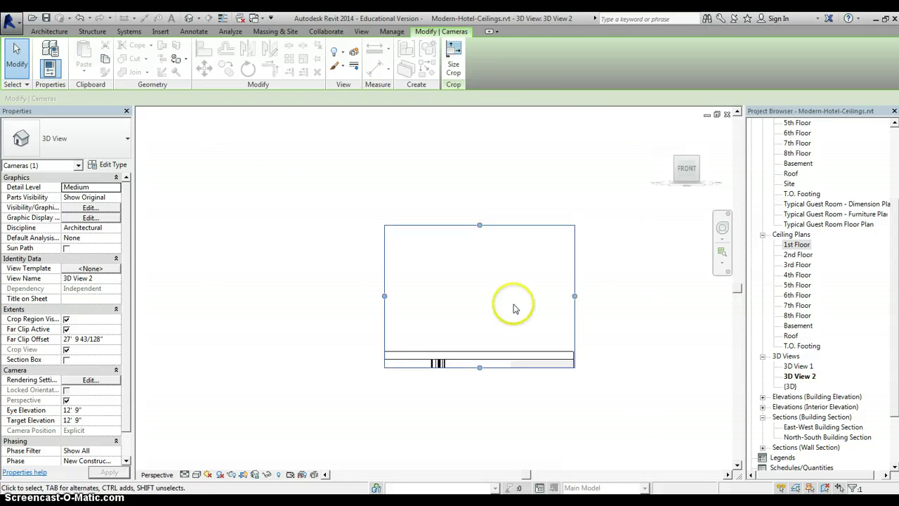
drag(494, 342, 491, 438)
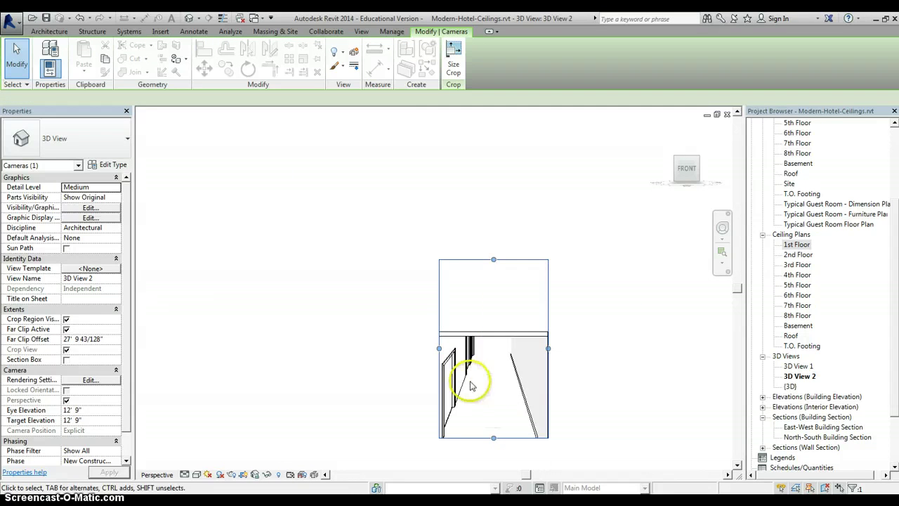
drag(437, 348, 312, 344)
drag(548, 348, 692, 361)
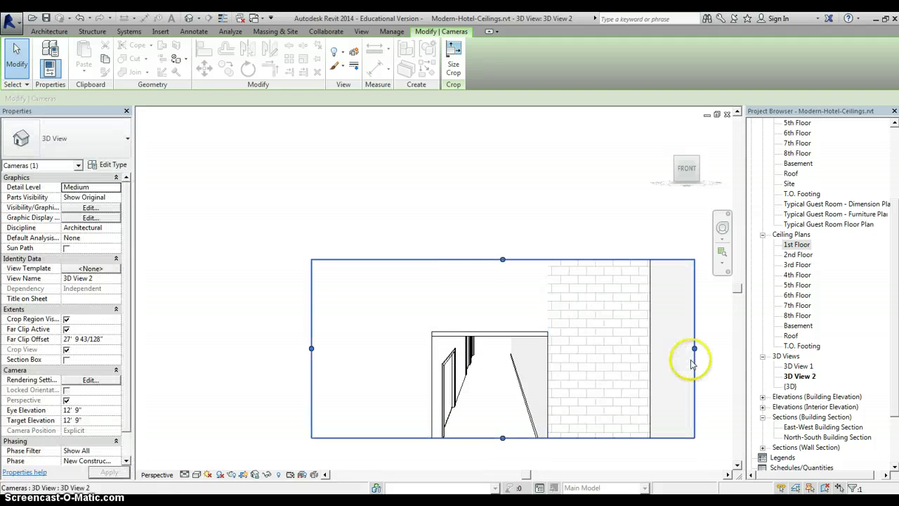
drag(609, 369, 569, 298)
drag(460, 379, 460, 442)
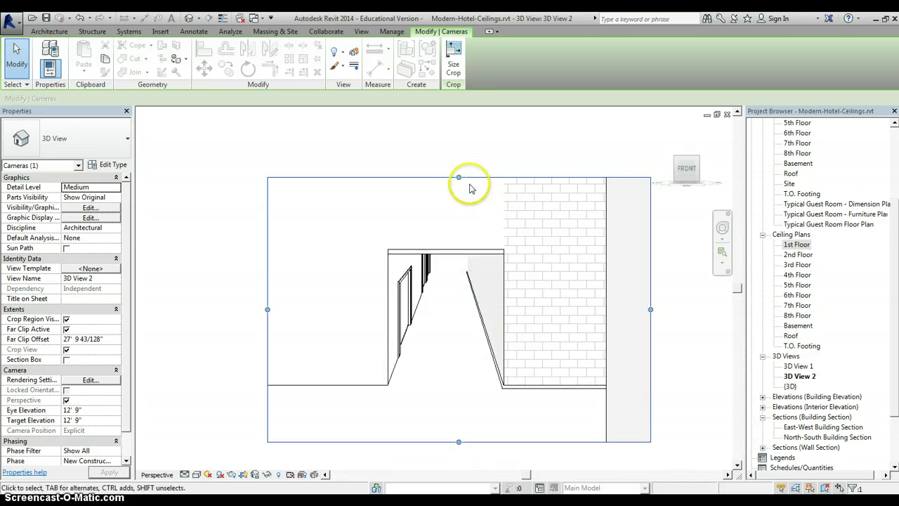
mouse_move(459, 176)
mouse_down()
mouse_move(445, 148)
mouse_move(457, 121)
mouse_up()
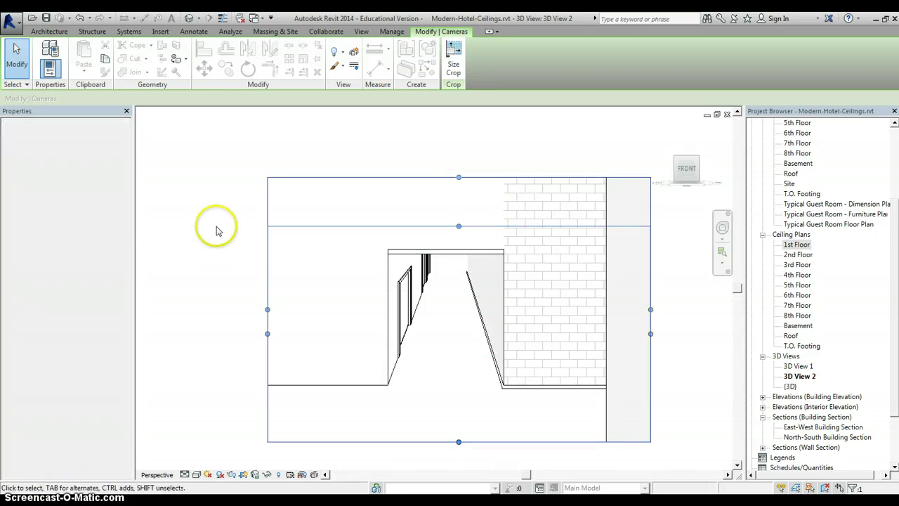
drag(459, 226, 437, 123)
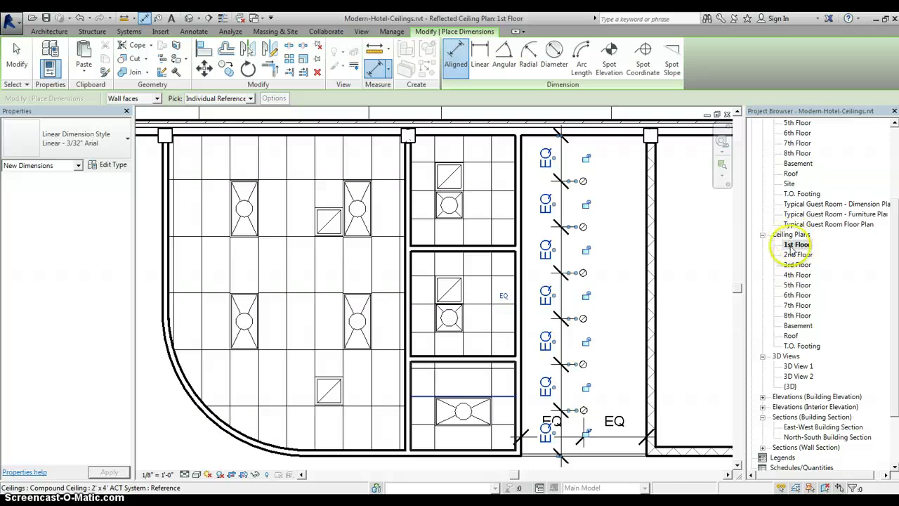
Step: Start placing a lighting component, then cancel the command
click(50, 31)
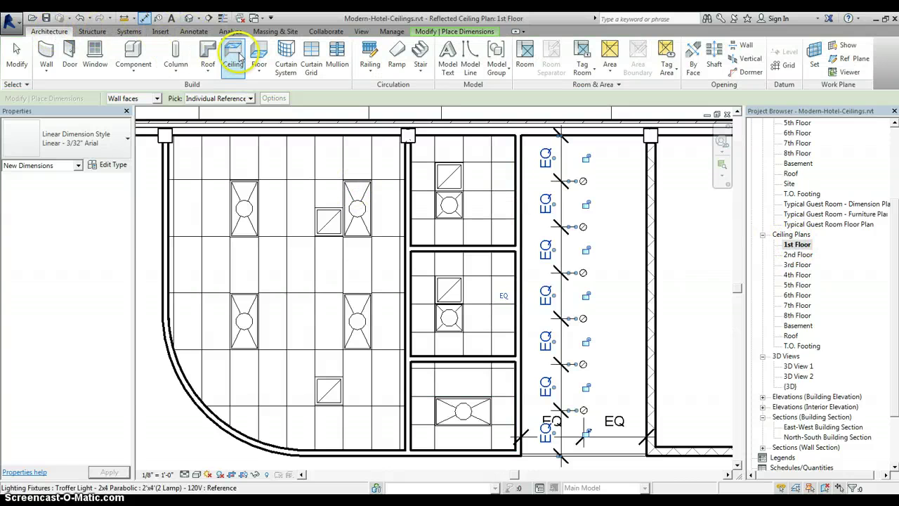
click(136, 55)
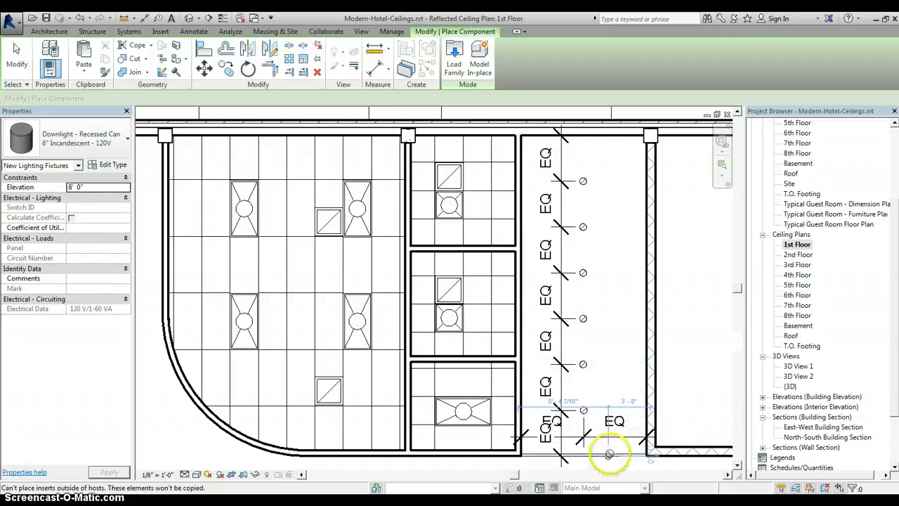
right_click(604, 370)
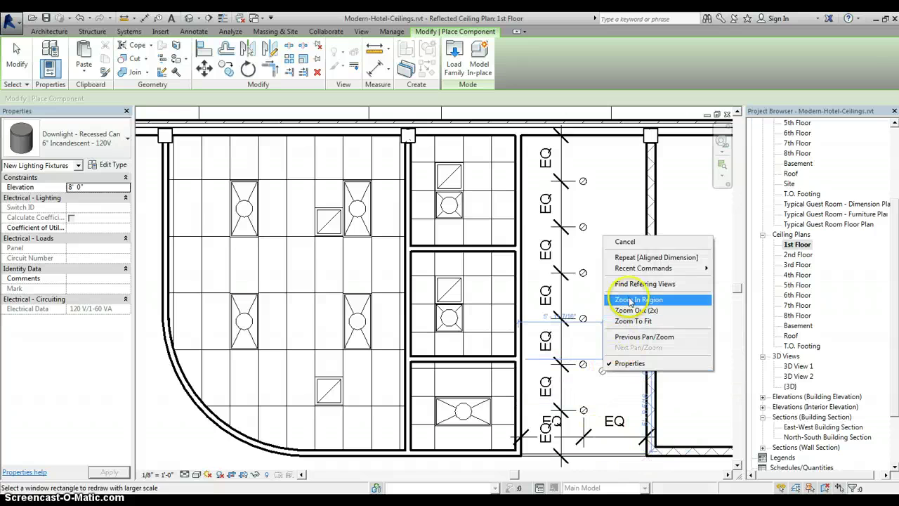
click(625, 242)
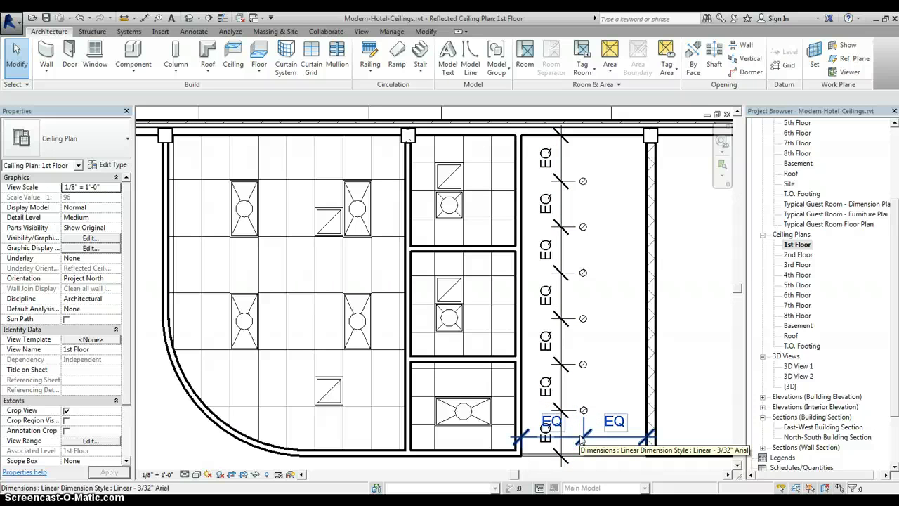
Step: Delete both EQ dimension strings from the downlight row, accepting the constraint warnings
click(582, 439)
key(Delete)
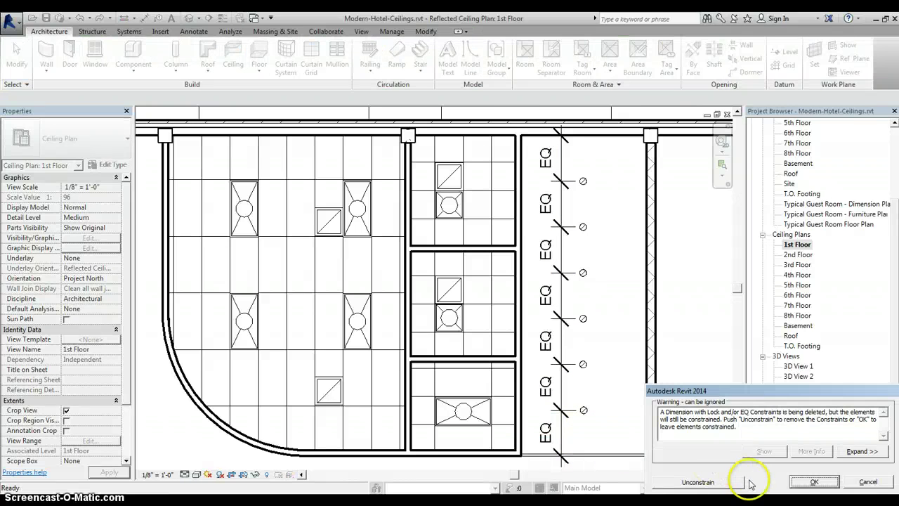
click(801, 483)
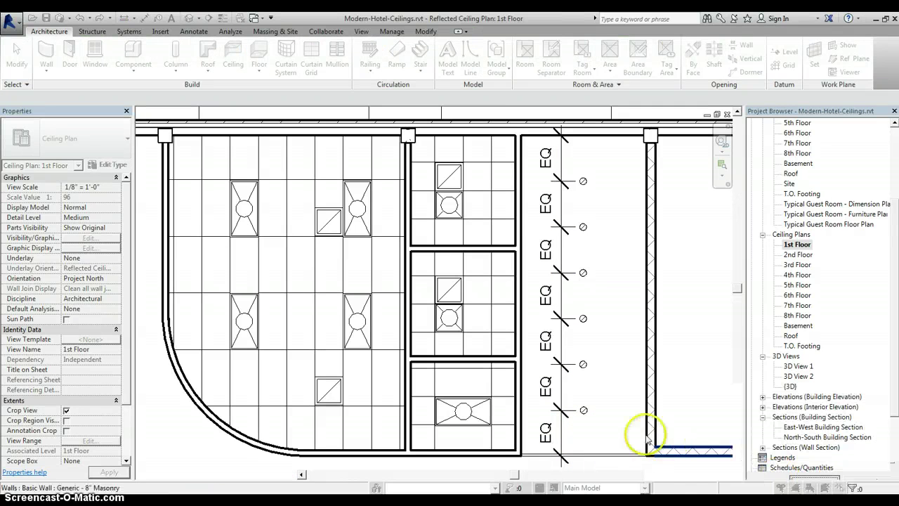
click(562, 414)
key(Delete)
click(803, 482)
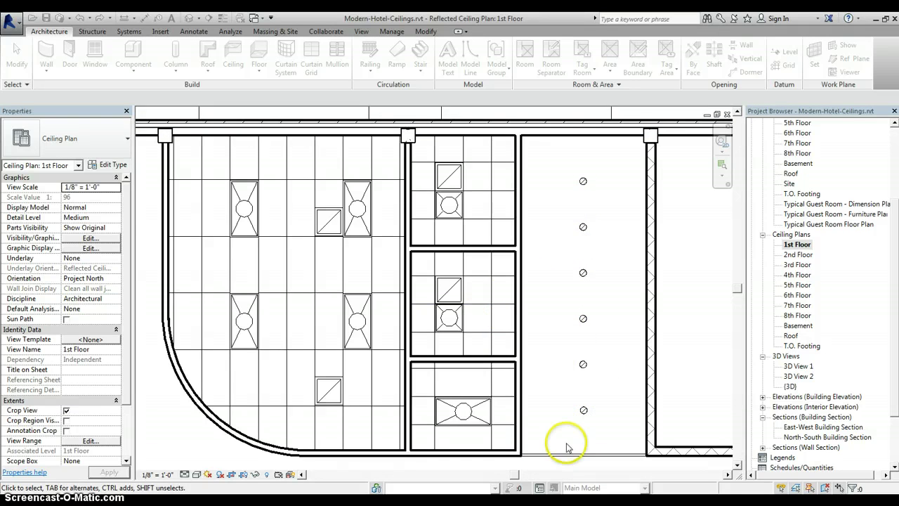
Step: Select the curved wall at the left of the plan
scroll(277, 352, down, 3)
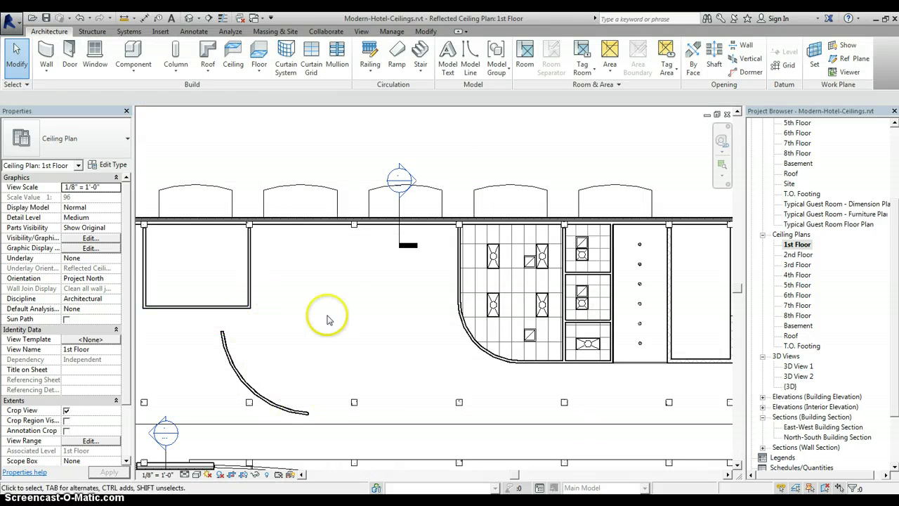
click(223, 341)
click(351, 393)
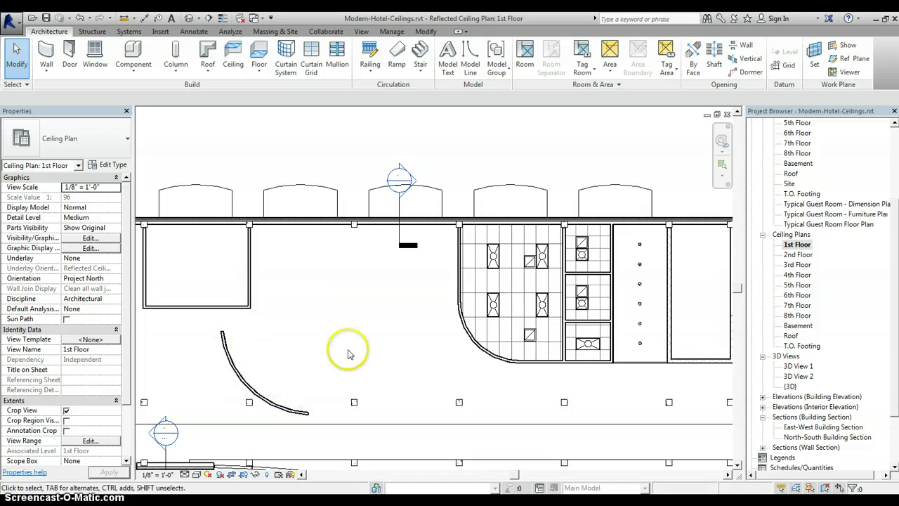
click(242, 385)
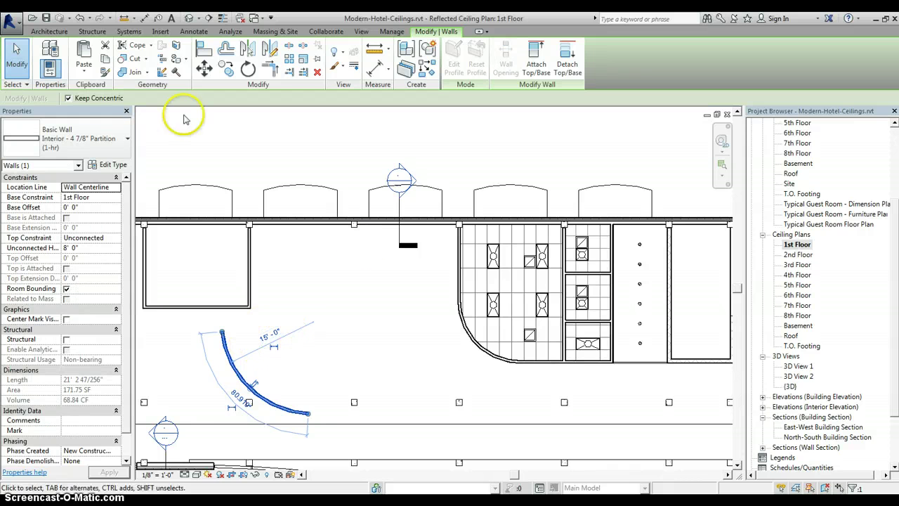
Step: Start a ceiling boundary sketch and draw a 15'-0" radius circle beside the curved wall
click(55, 32)
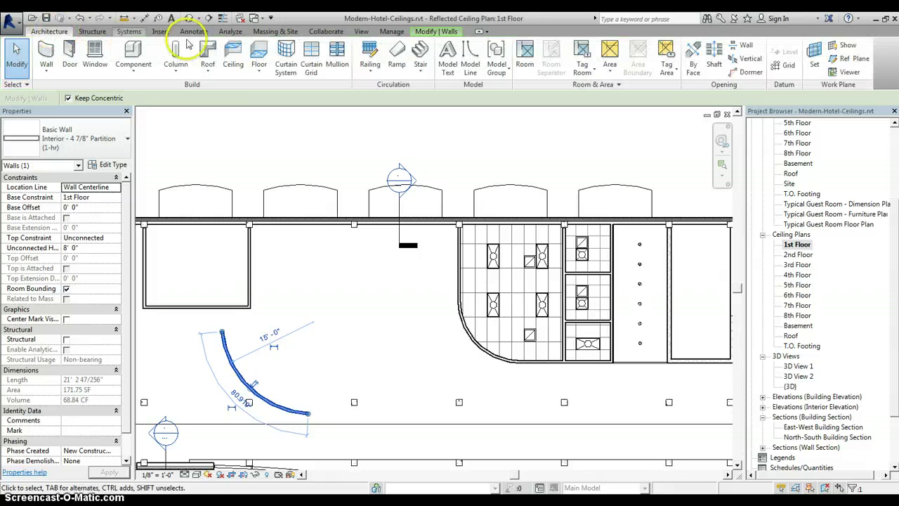
click(237, 57)
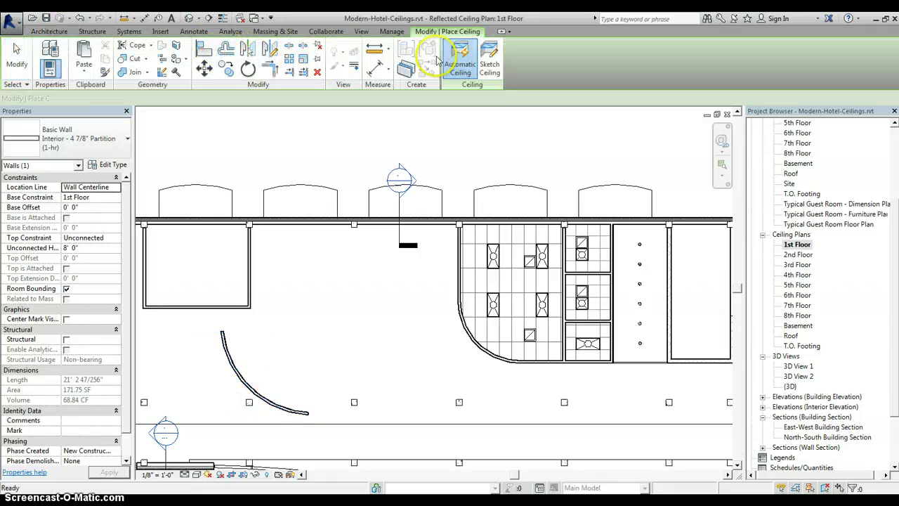
click(492, 58)
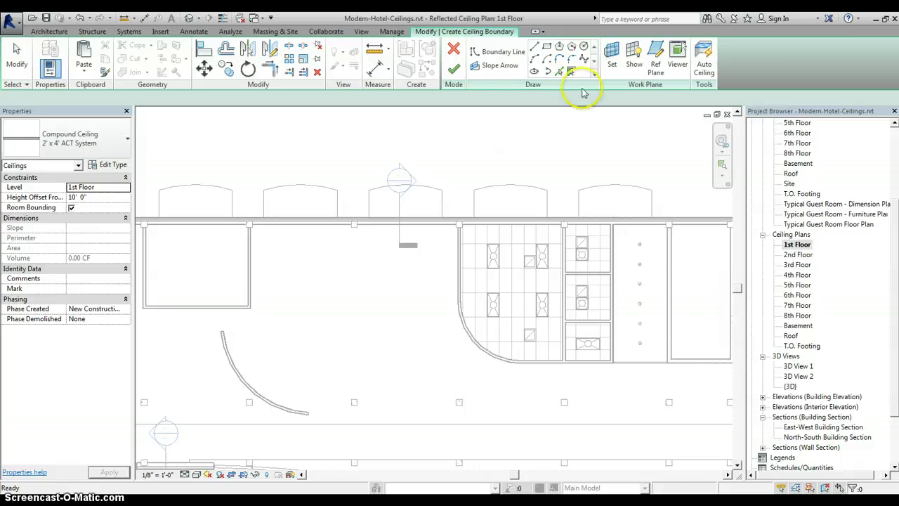
click(584, 48)
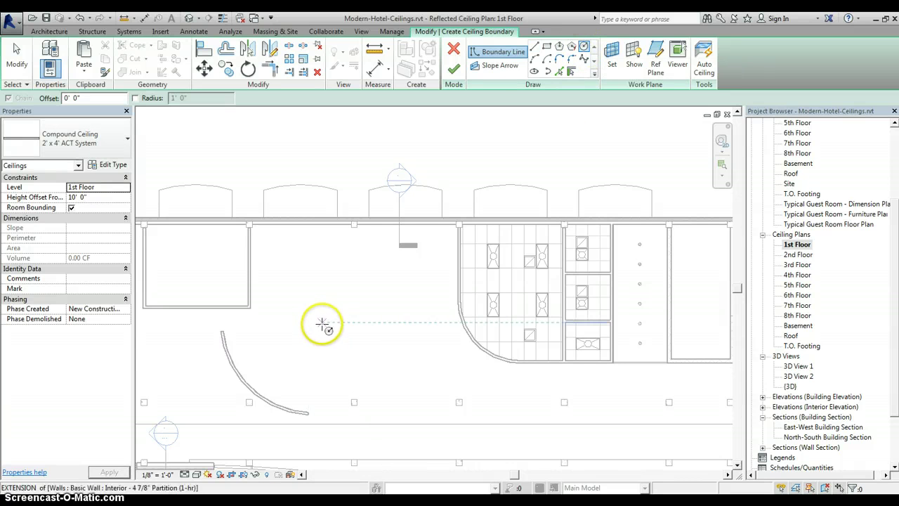
click(323, 332)
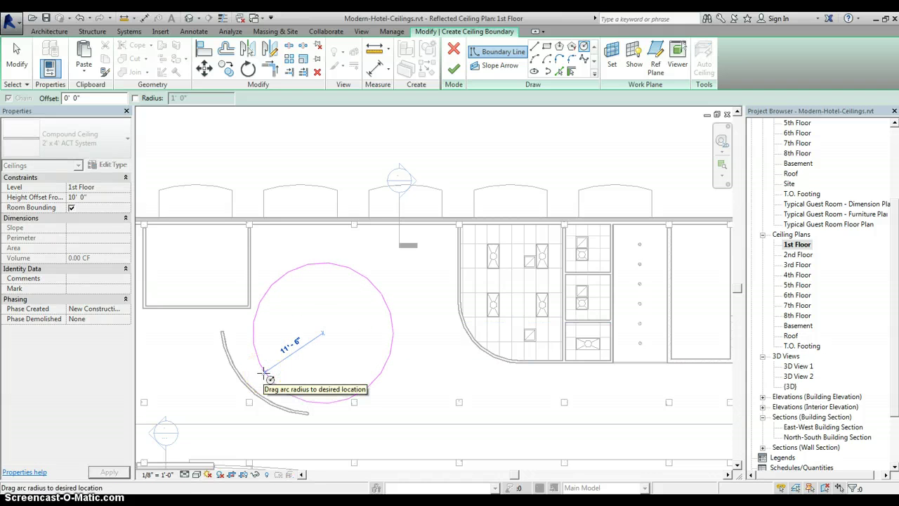
text(15)
key(Return)
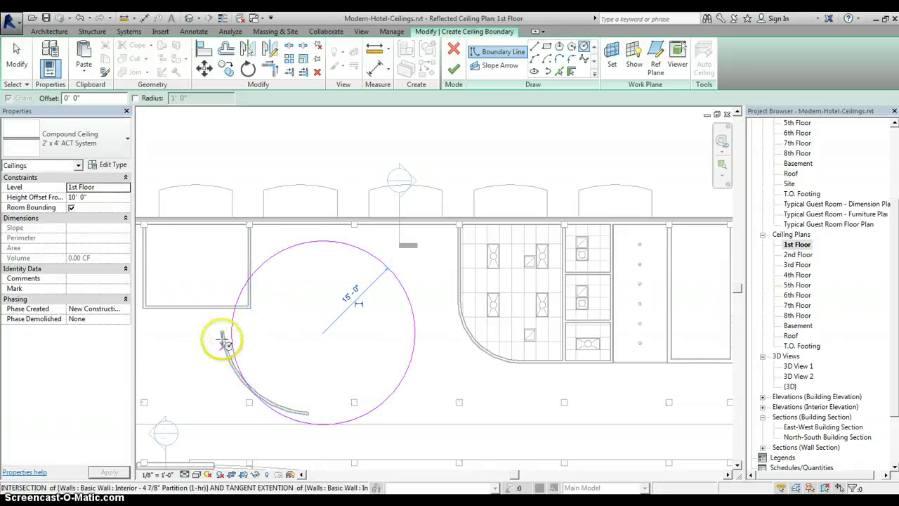
click(325, 336)
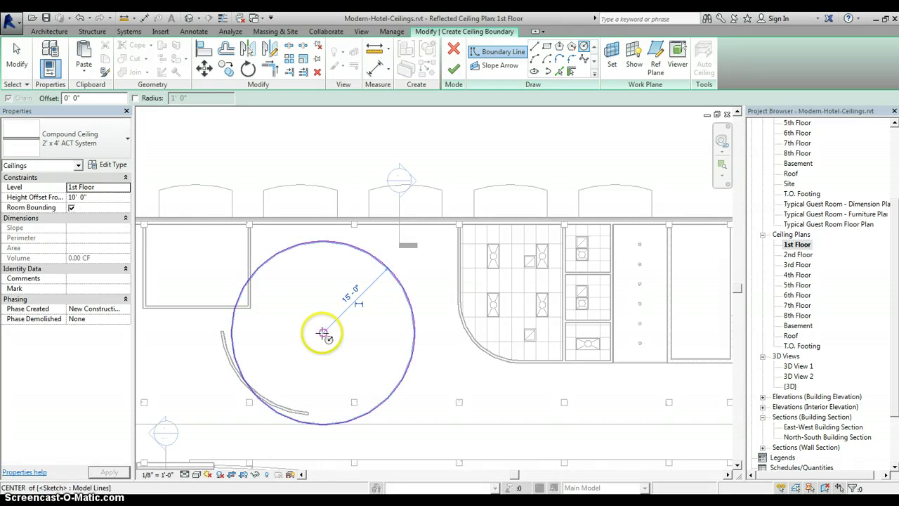
Step: Draw a 5'-6" radius inner circle at the ring's centre and exit circle drawing
click(323, 333)
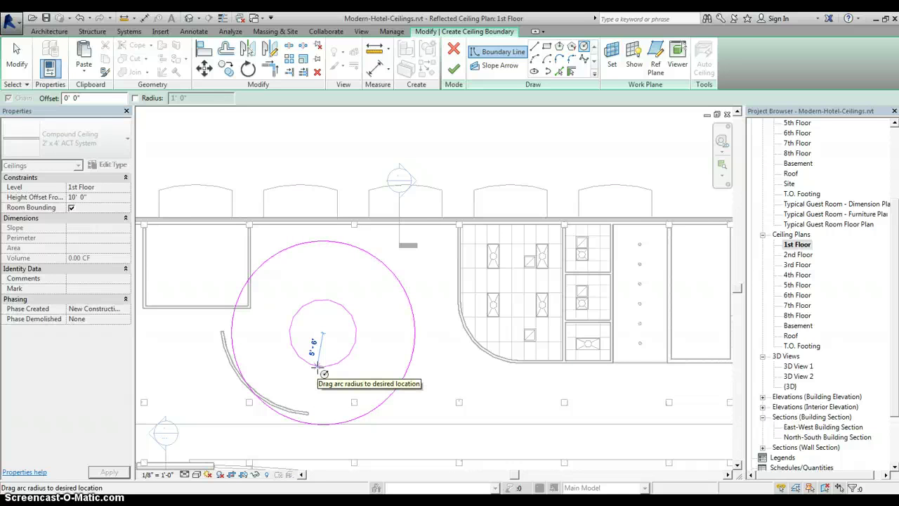
click(317, 366)
right_click(387, 353)
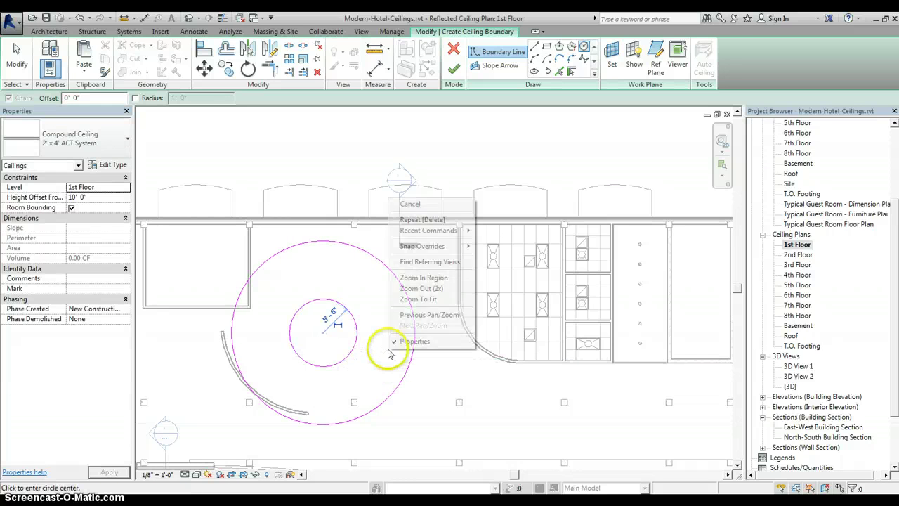
click(422, 209)
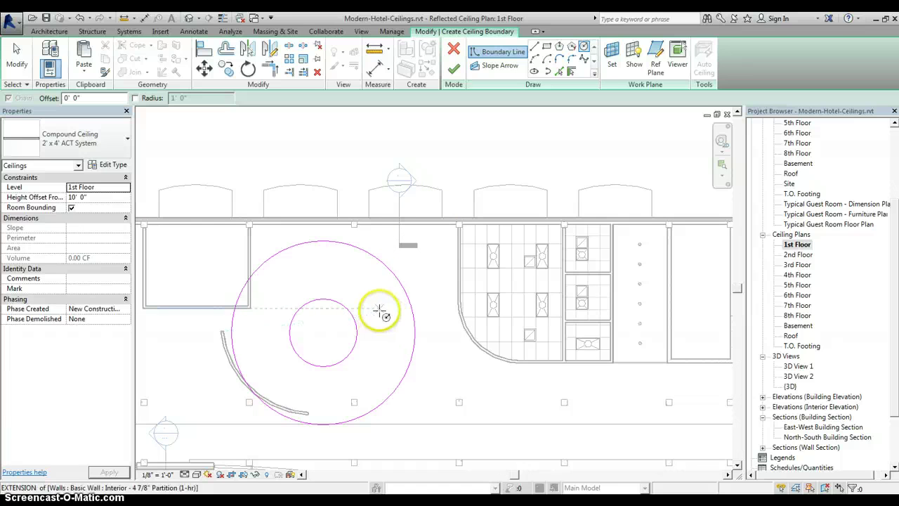
right_click(324, 333)
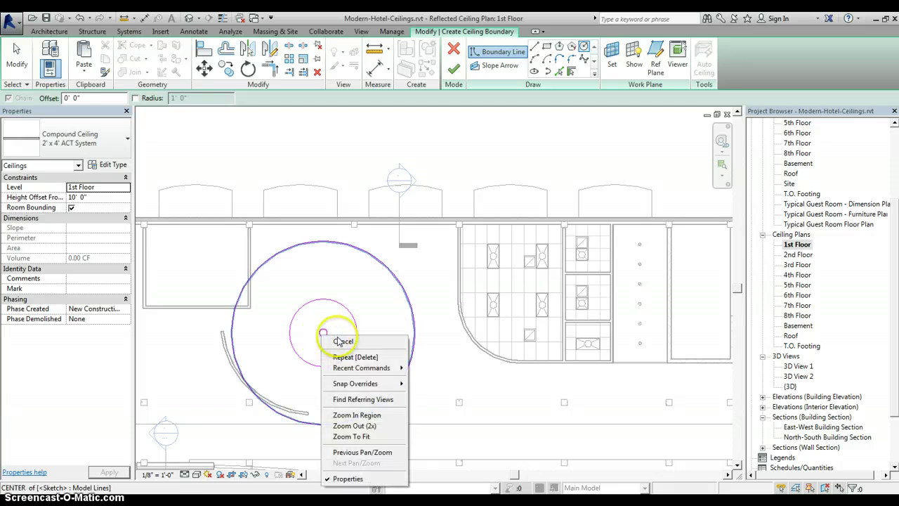
click(341, 342)
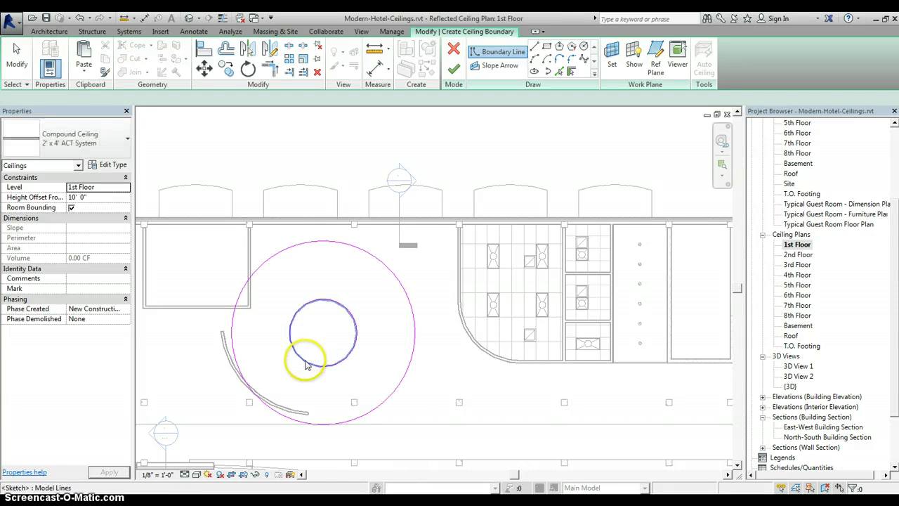
Step: Shift the outer and inner circles so the inner one sits centred in the ring
click(240, 361)
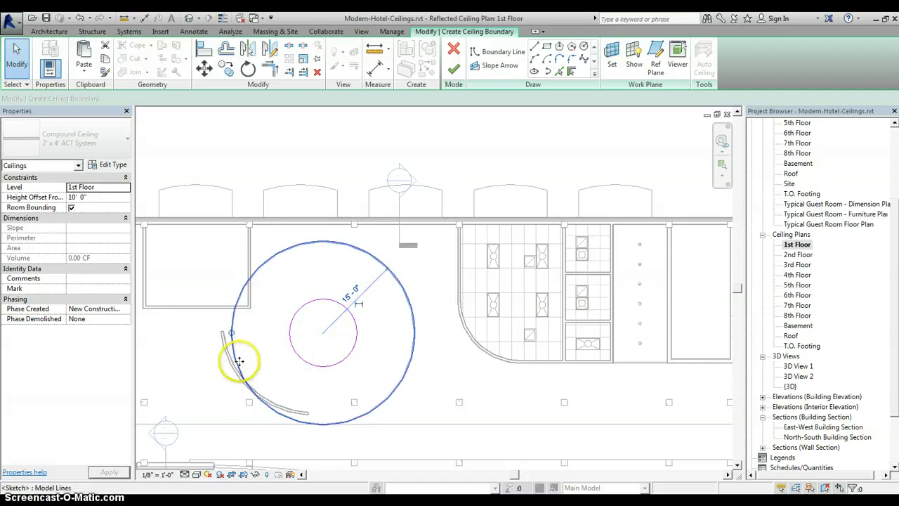
drag(248, 359, 231, 354)
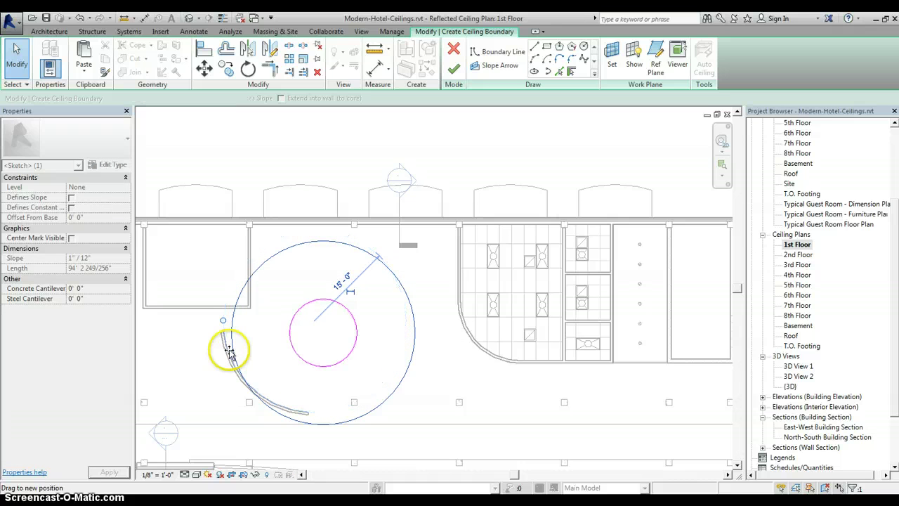
click(293, 360)
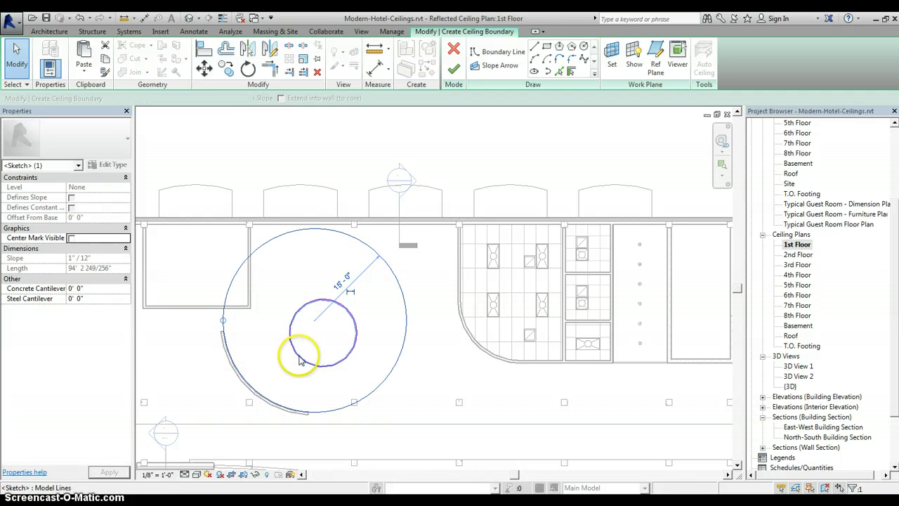
drag(296, 357, 289, 348)
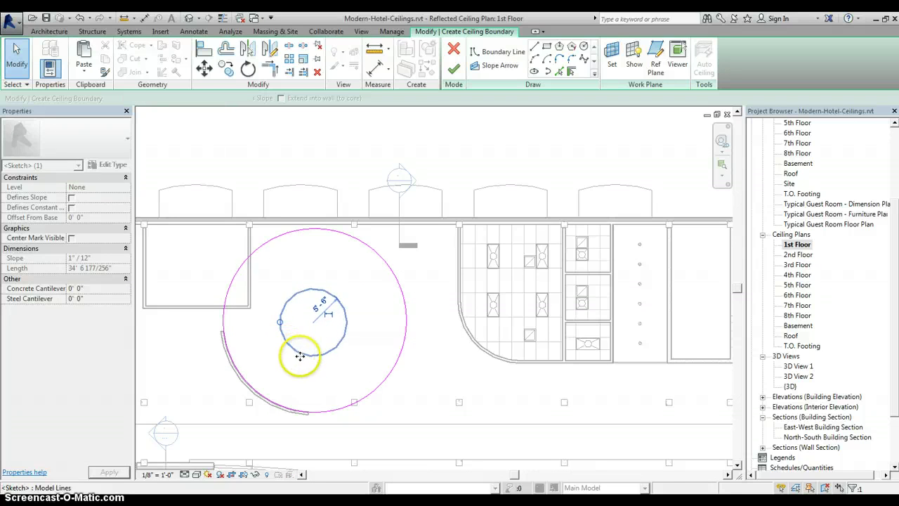
click(349, 408)
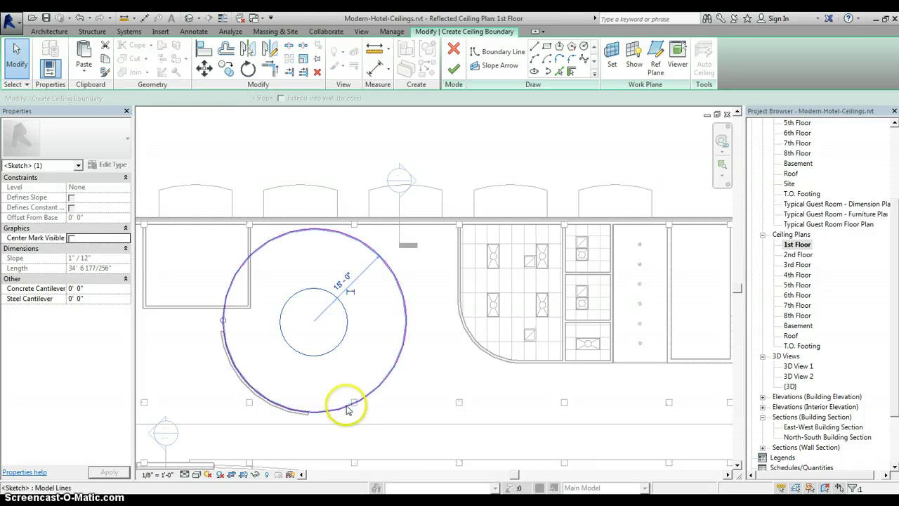
click(335, 350)
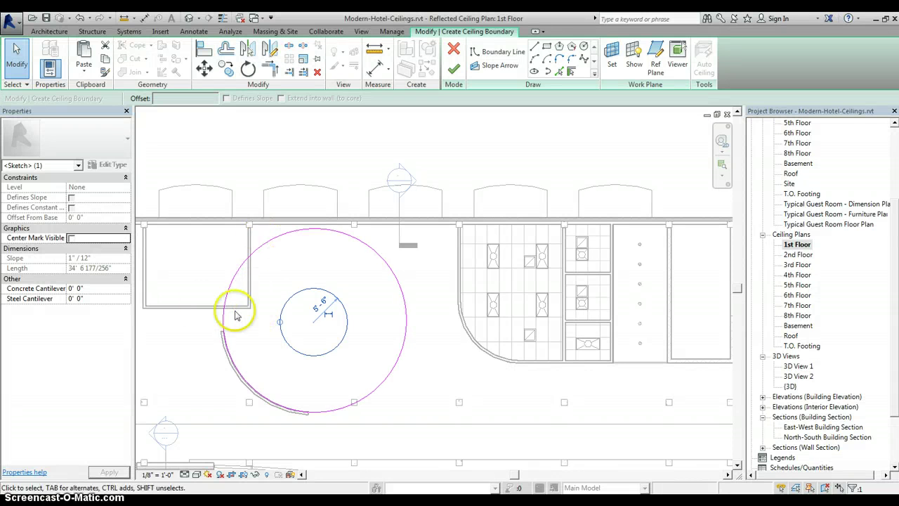
Step: Sketch a vertical boundary line from the neighbouring room's corner up to the circle
click(535, 47)
click(223, 307)
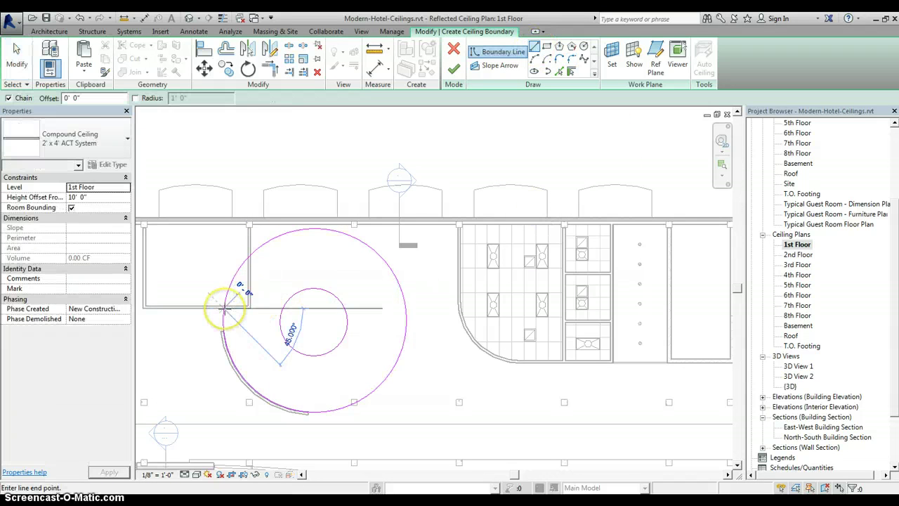
click(251, 307)
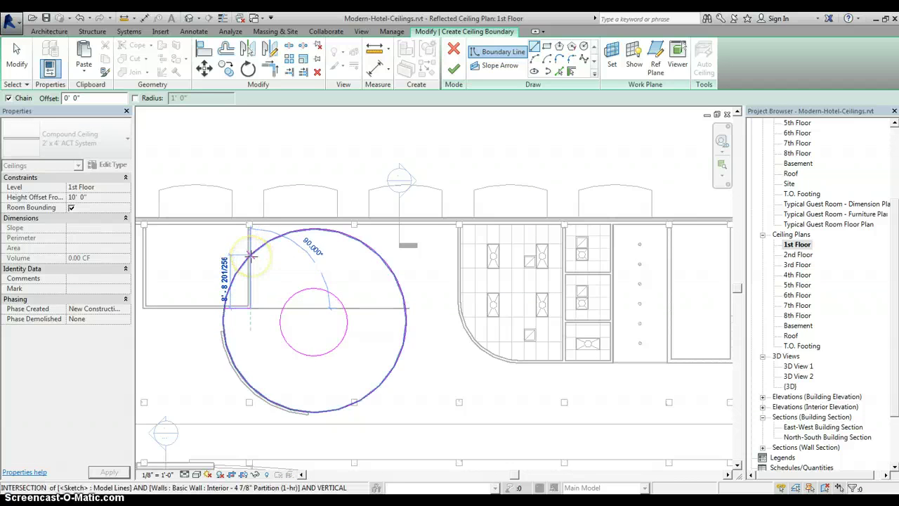
click(251, 255)
Step: Trim the outer circle to the vertical boundary line, dismissing the 'Line is too short' error
key(Escape)
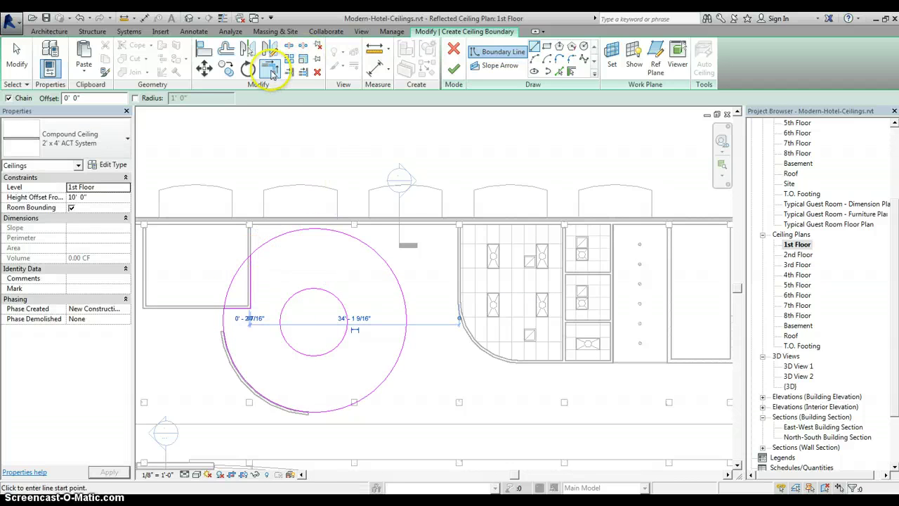
click(273, 73)
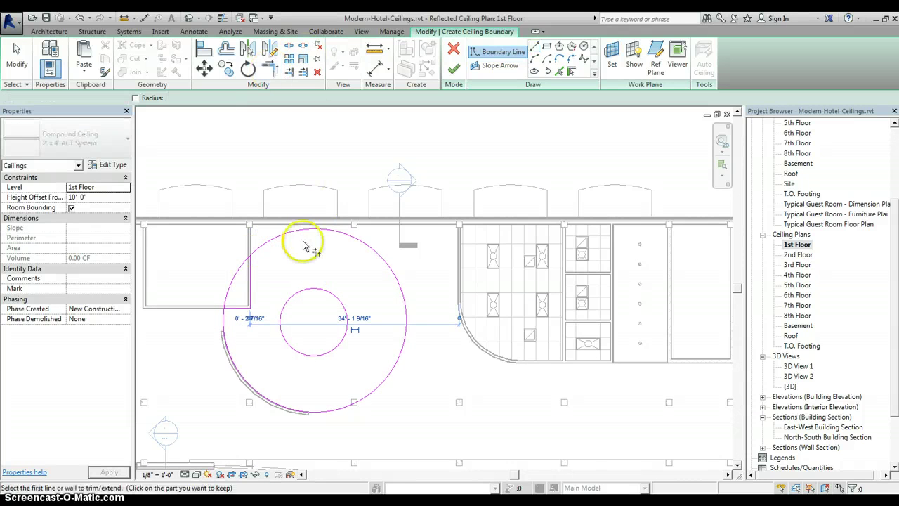
click(259, 254)
click(251, 271)
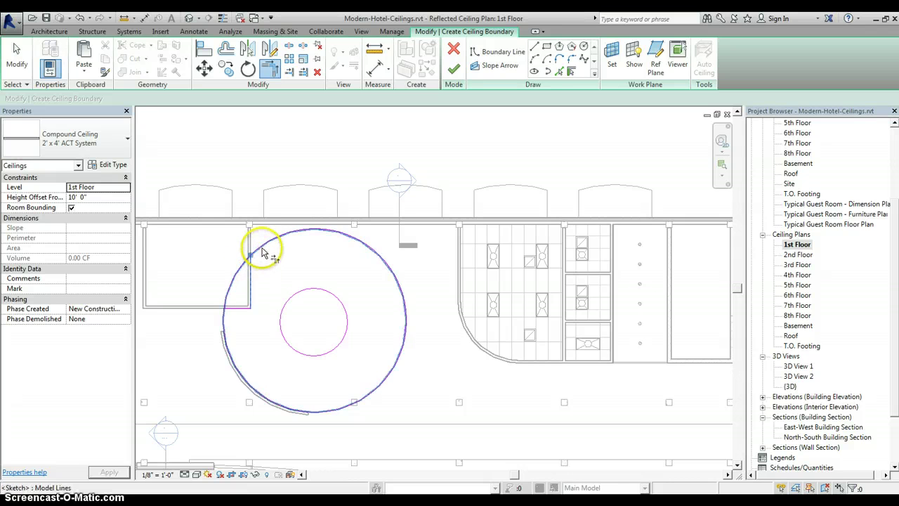
click(261, 248)
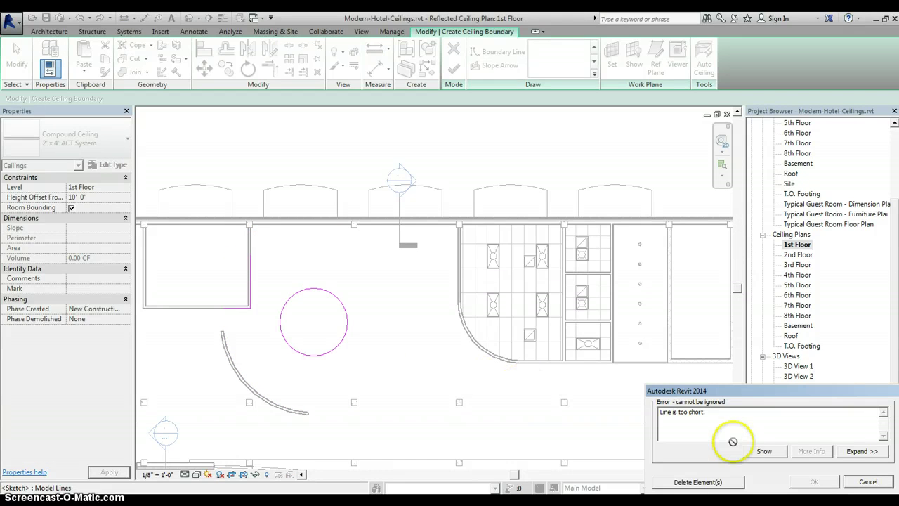
click(869, 482)
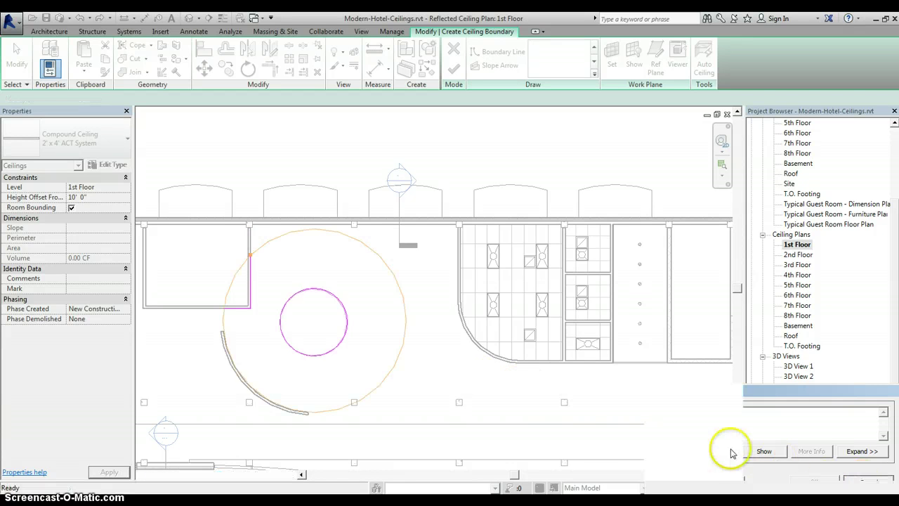
Step: Trim the outer circle against the vertical and short horizontal boundary lines
key(t)
key(r)
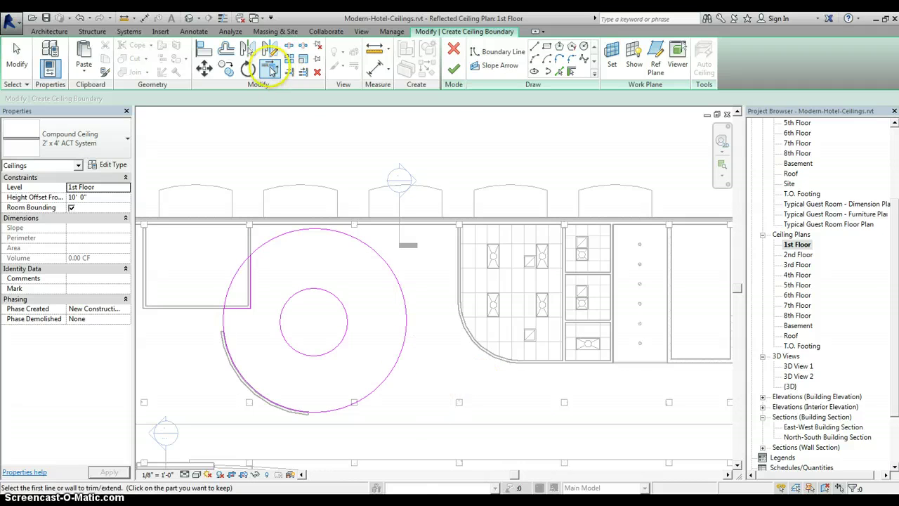
click(252, 276)
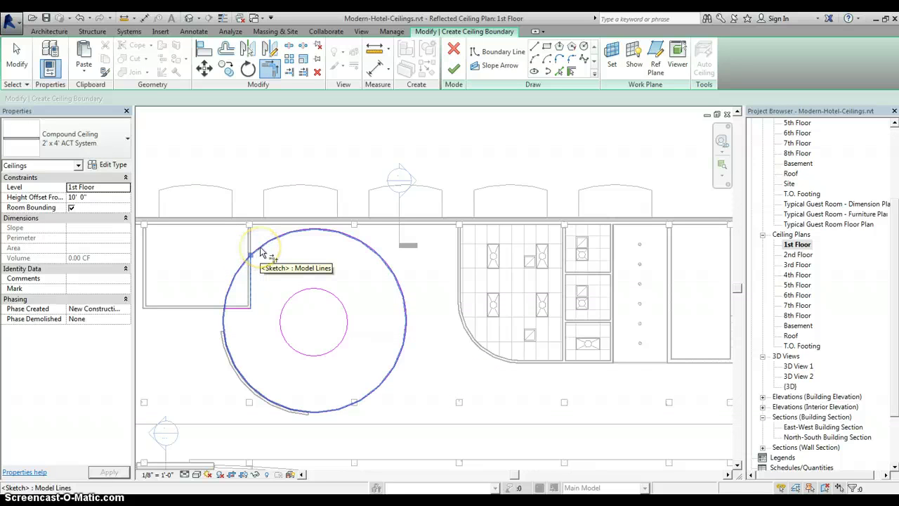
click(260, 251)
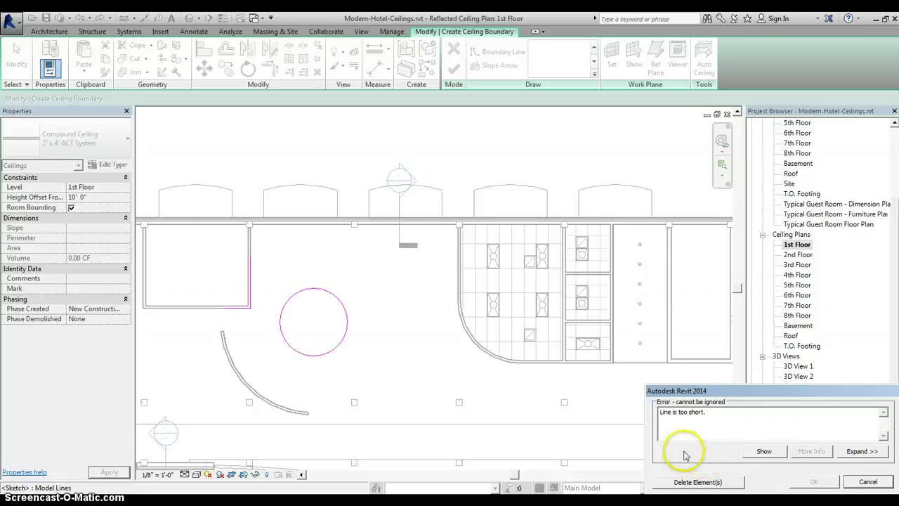
click(858, 482)
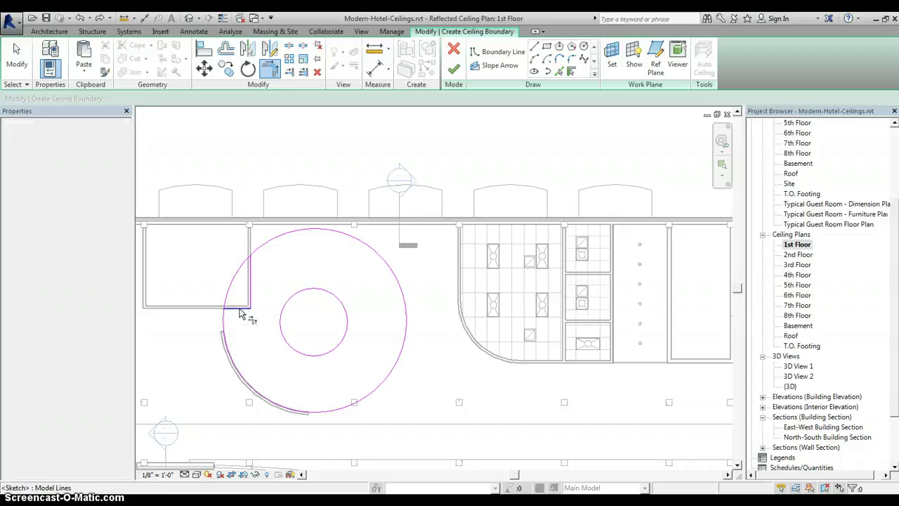
click(232, 314)
click(226, 323)
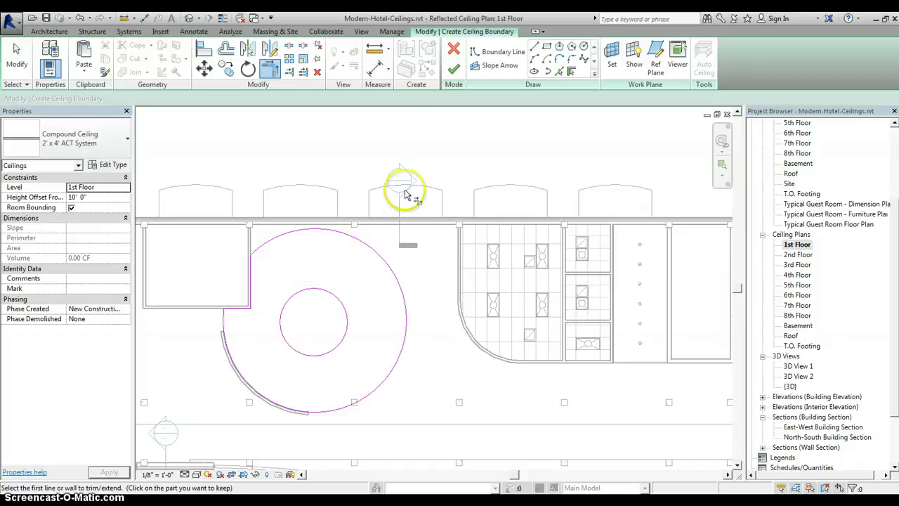
Step: Finish the 587.30 SF ring ceiling sketch and set its type to Compound Ceiling: GWB on Mtl. Stud
click(454, 69)
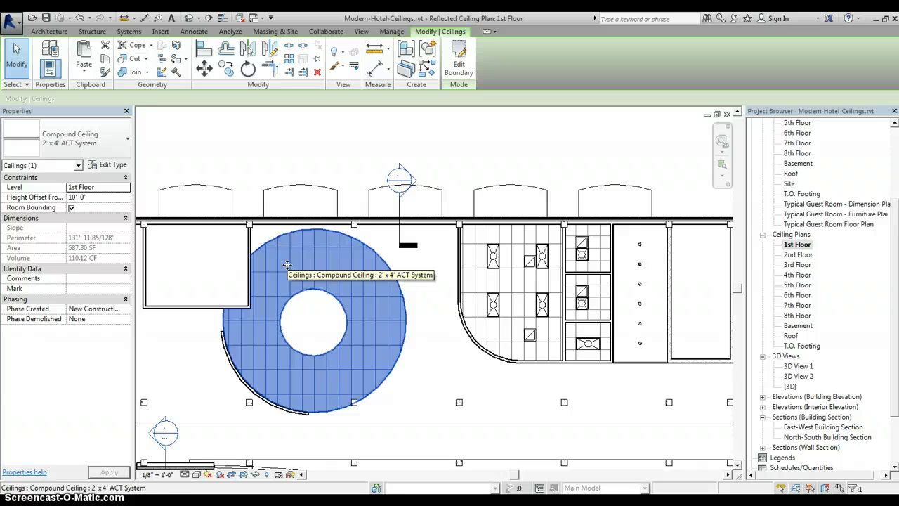
click(81, 143)
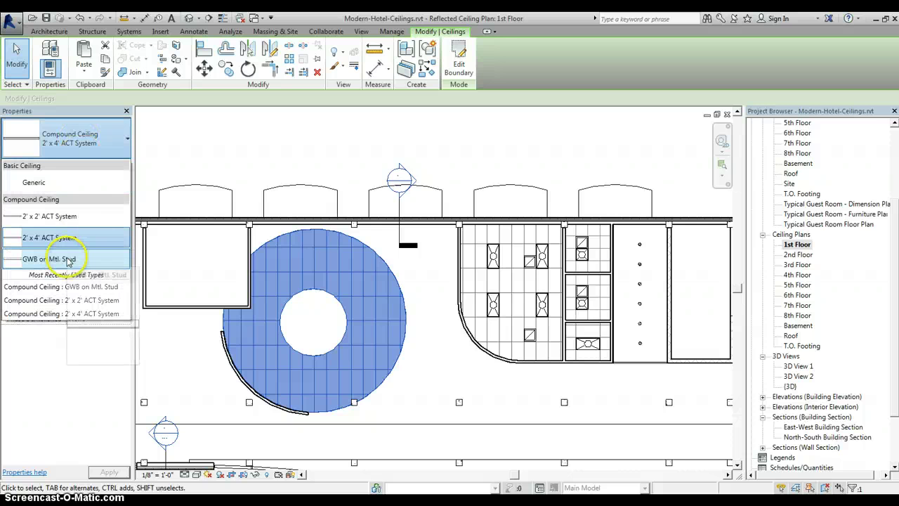
click(46, 260)
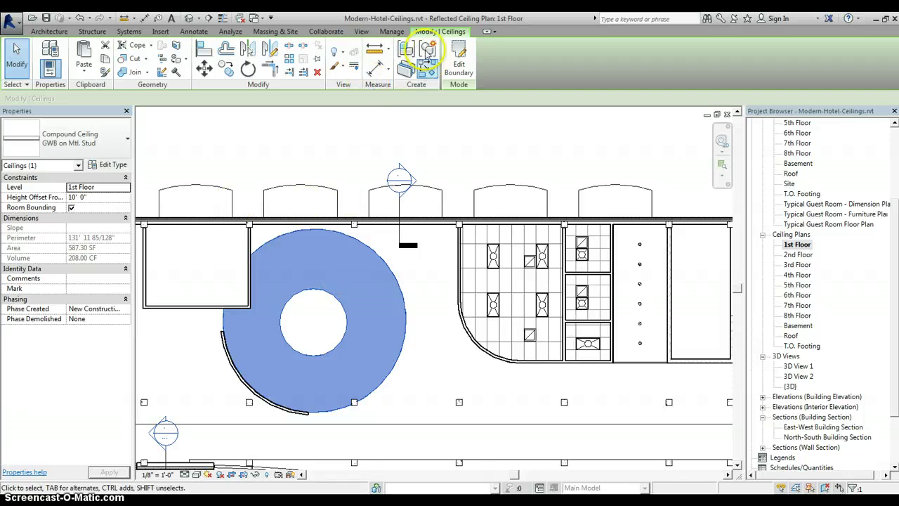
Step: Start a Soffit - 1/2" GWB & Metal Stud wall topped at 1st Floor with a 12' top offset
click(49, 32)
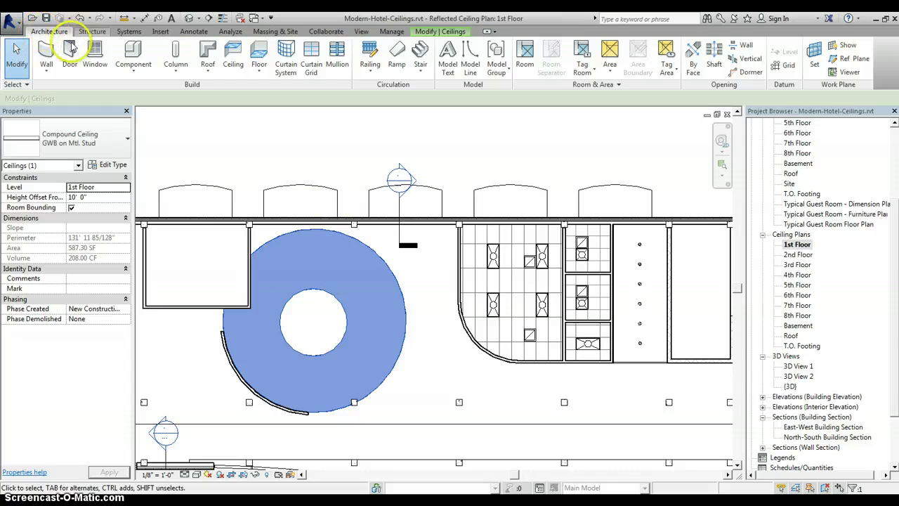
click(47, 49)
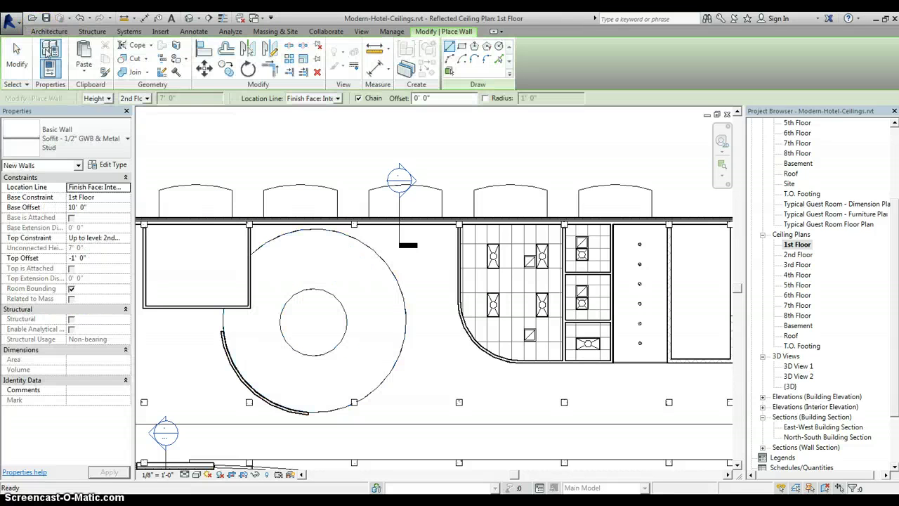
click(102, 139)
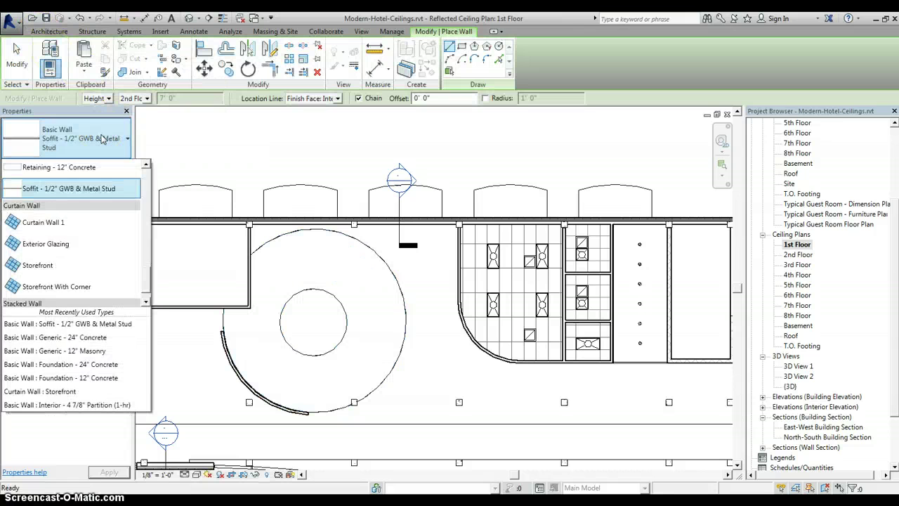
click(102, 138)
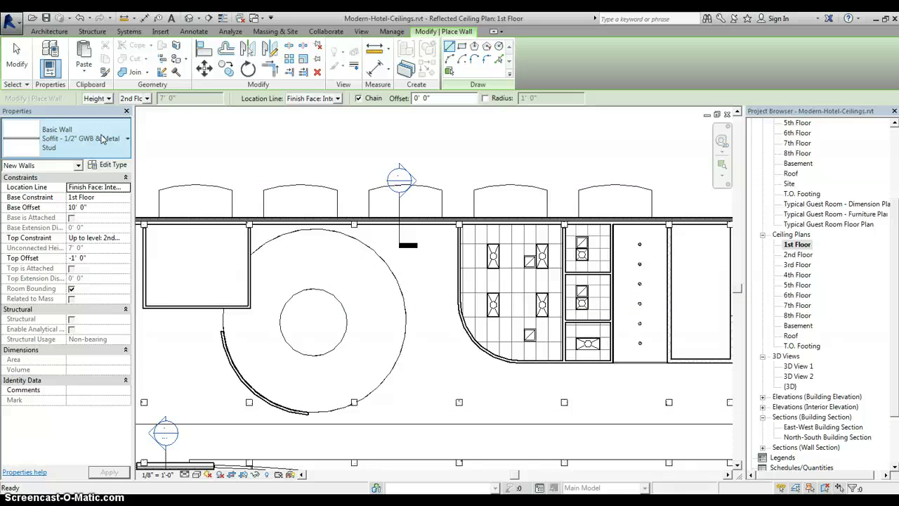
click(82, 166)
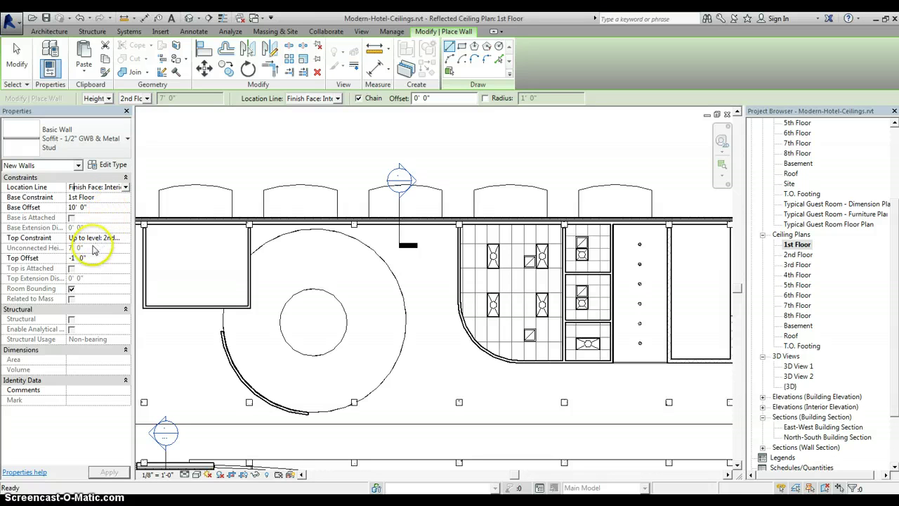
click(118, 238)
click(126, 239)
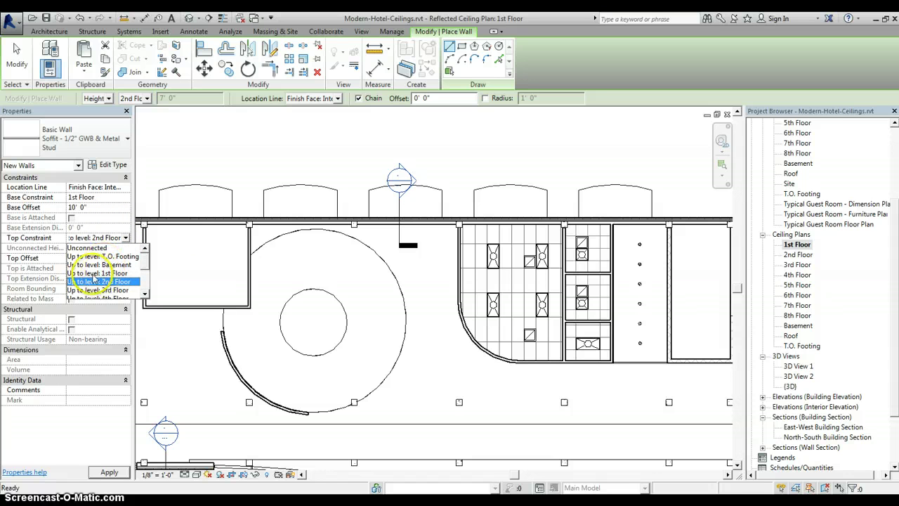
click(94, 273)
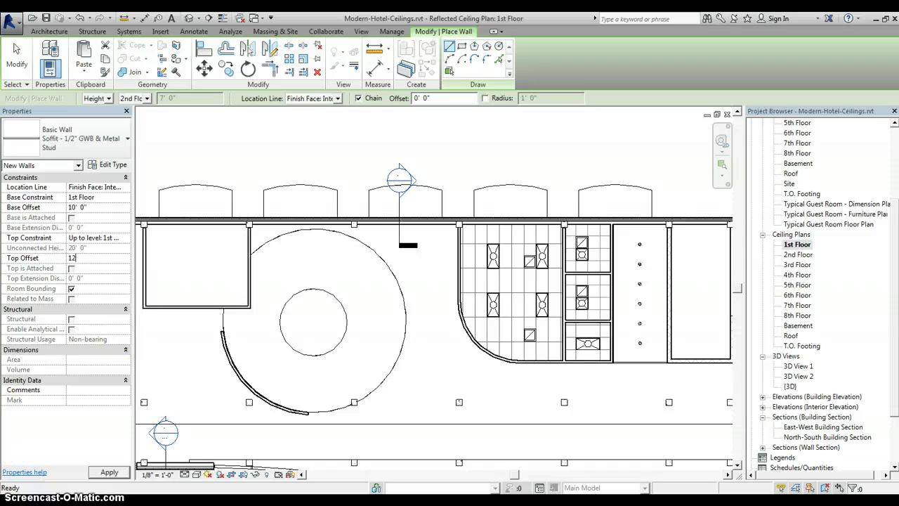
click(300, 291)
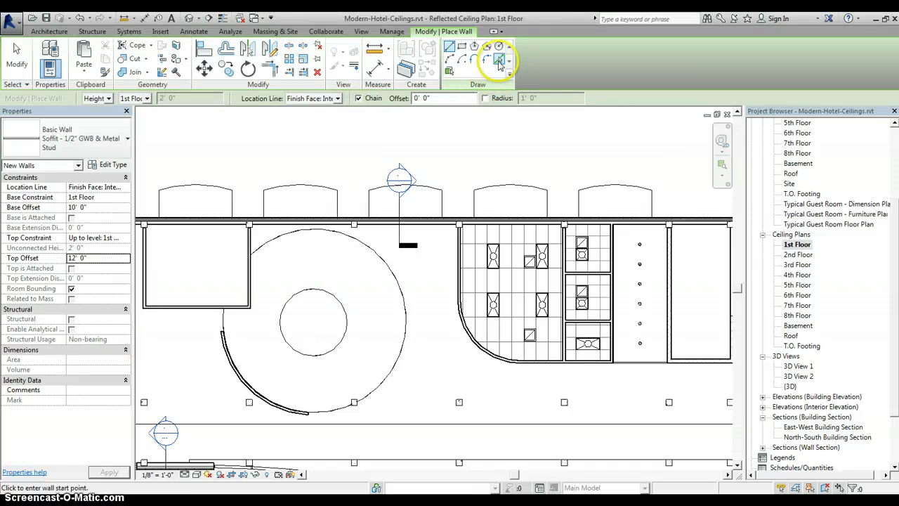
Step: Place the soffit wall along the inner circle using Pick Lines
click(500, 60)
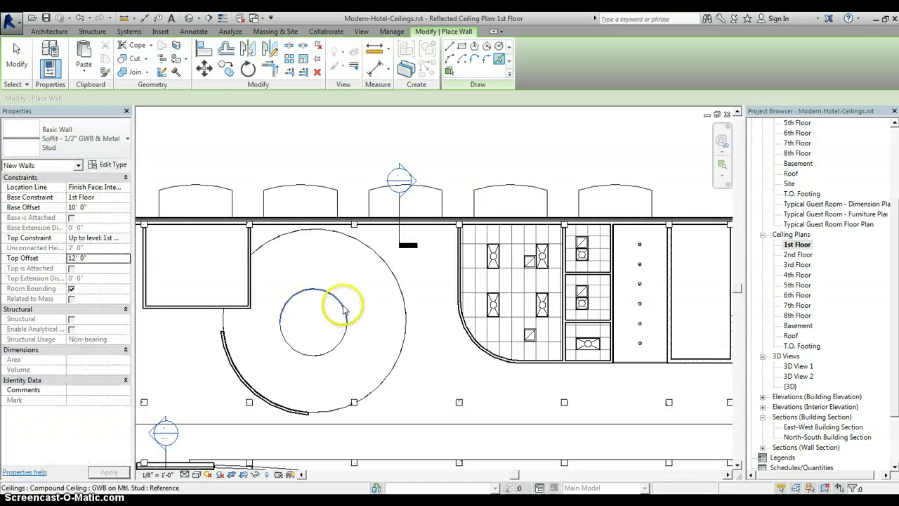
click(346, 331)
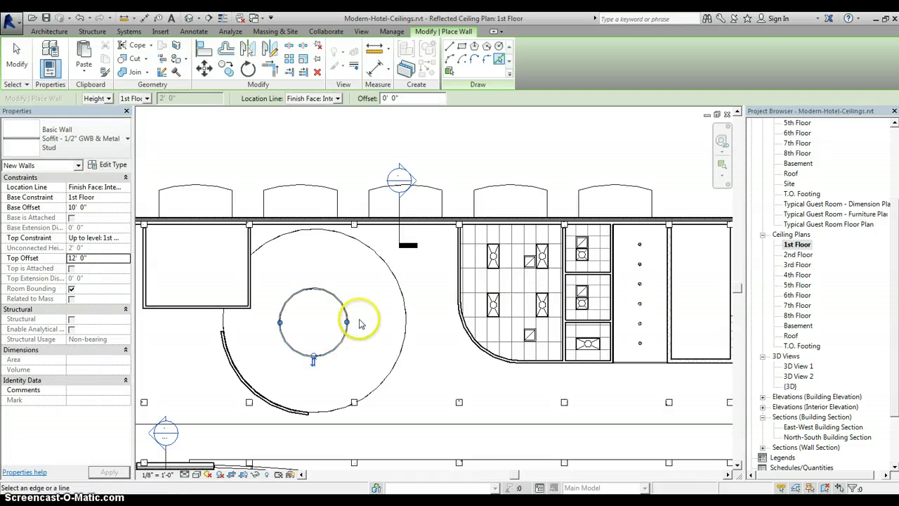
click(356, 288)
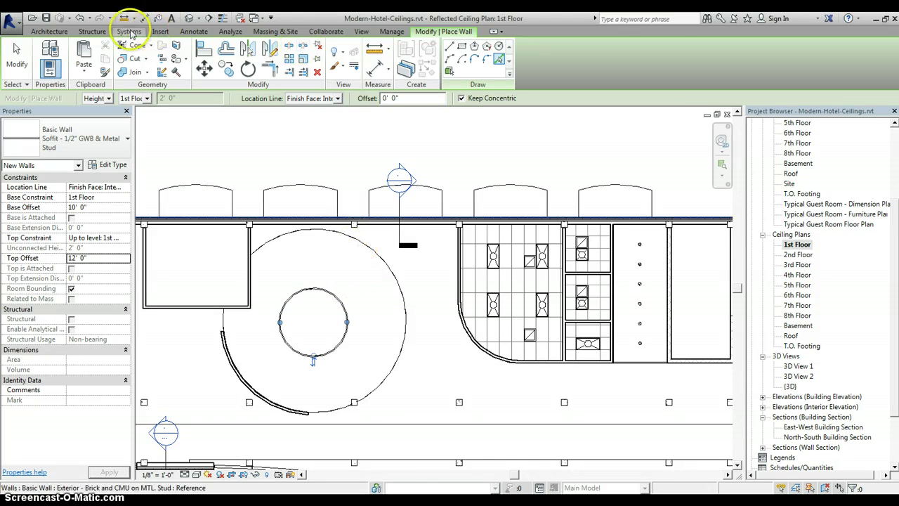
click(55, 34)
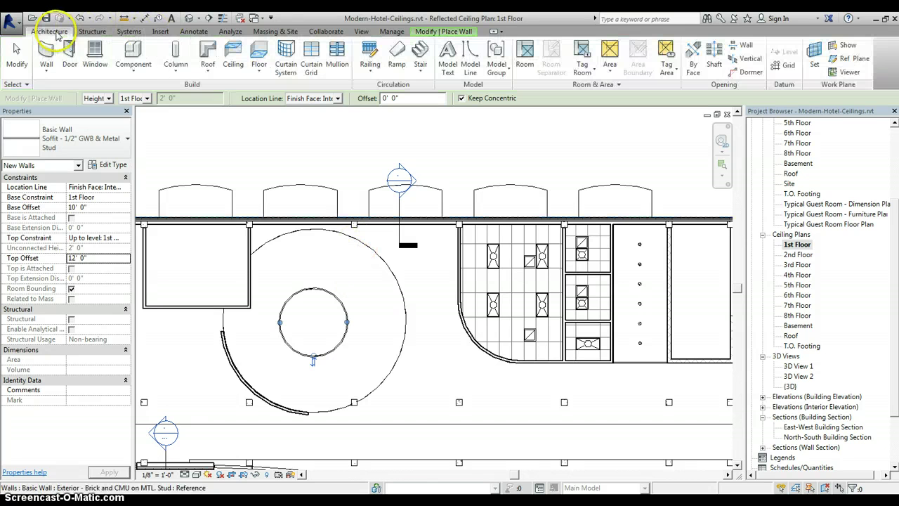
Step: Sketch a ceiling by picking both halves of the inner circular wall, giving a 100.89 SF ceiling
click(232, 53)
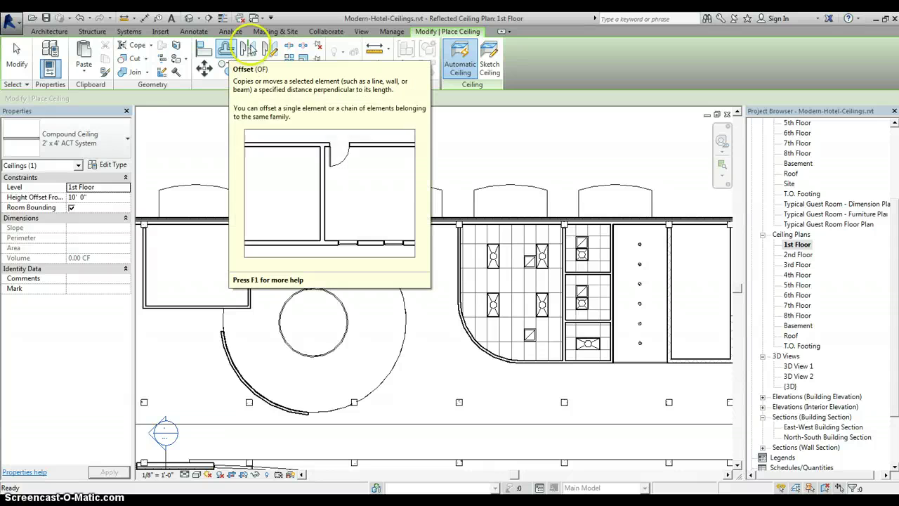
click(488, 62)
click(488, 61)
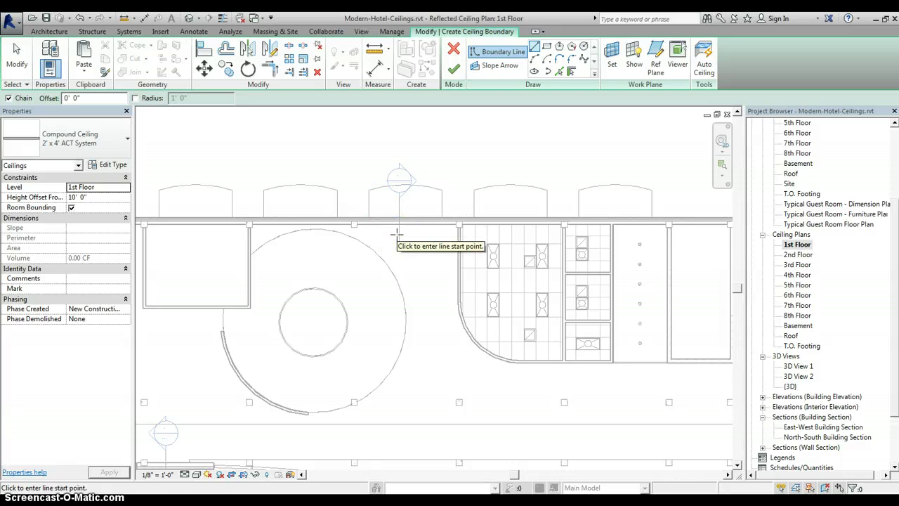
click(571, 72)
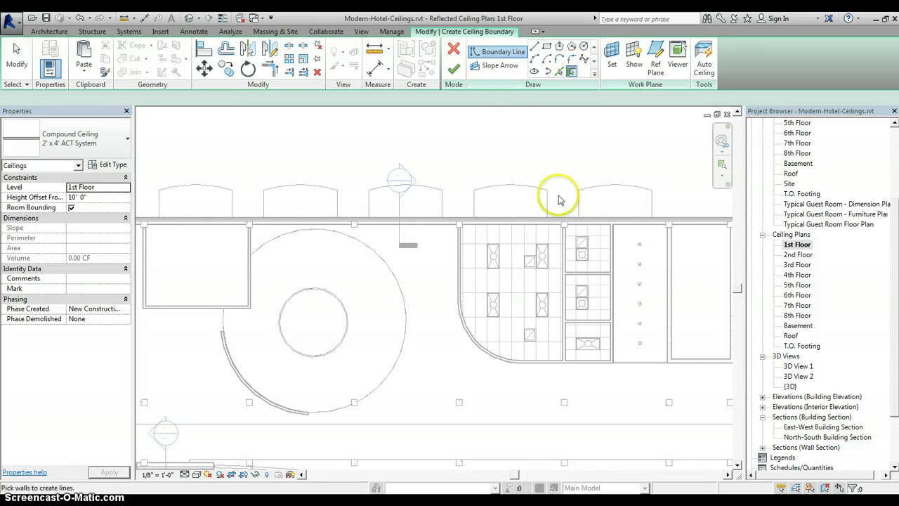
click(318, 290)
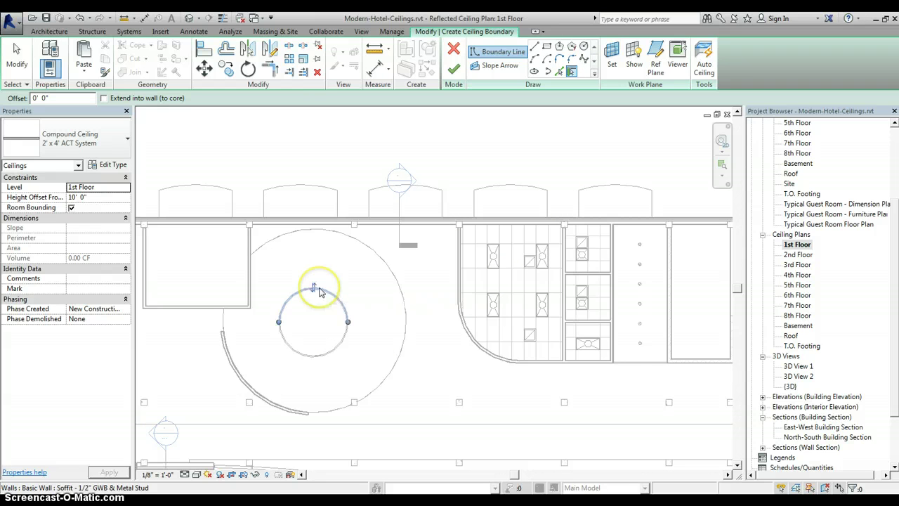
click(333, 352)
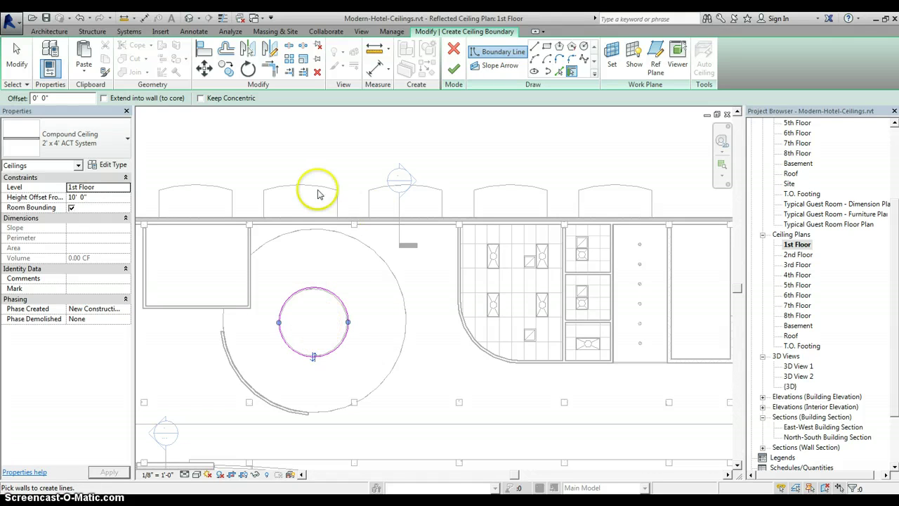
click(455, 71)
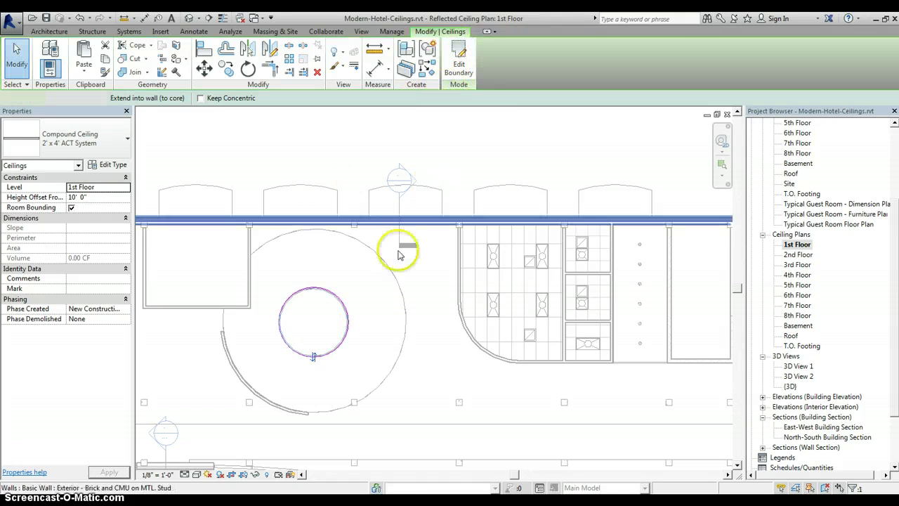
click(307, 333)
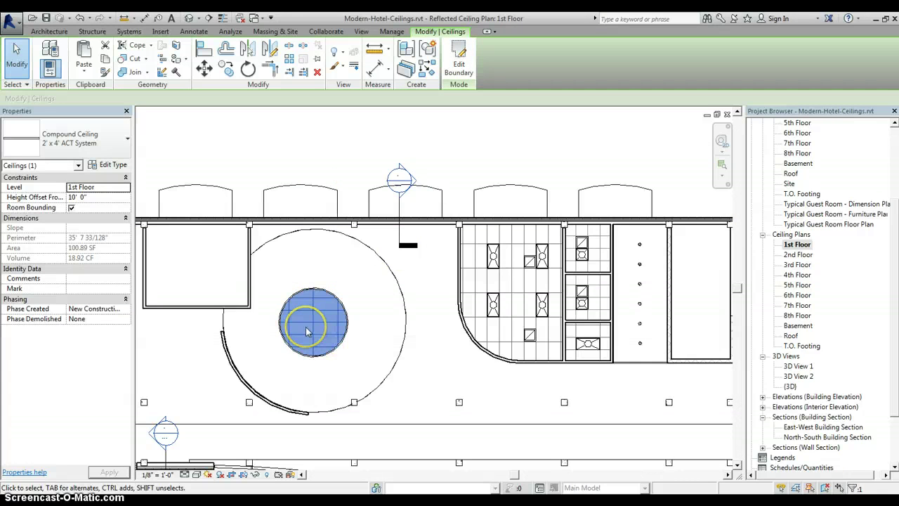
Step: Change the inner ceiling to GWB on Mtl. Stud with a 12' height offset, then open the 1st Floor plan
click(116, 144)
click(71, 260)
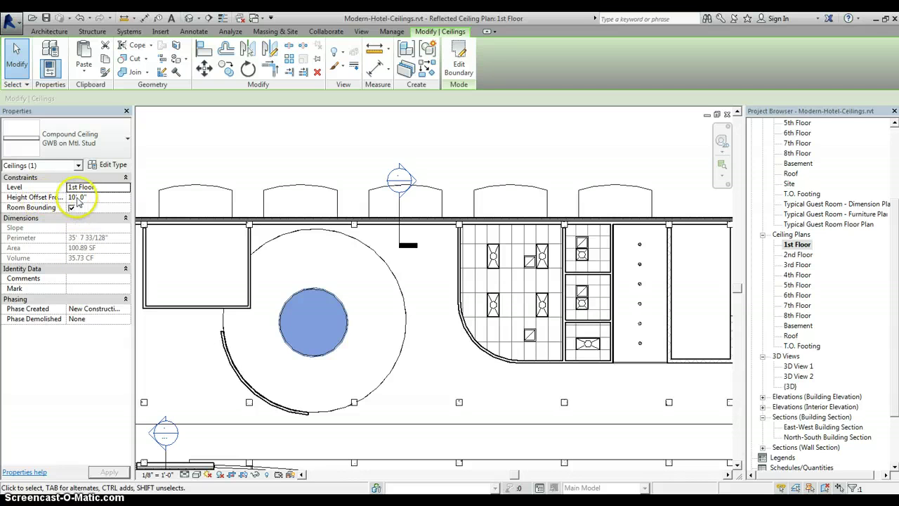
click(93, 198)
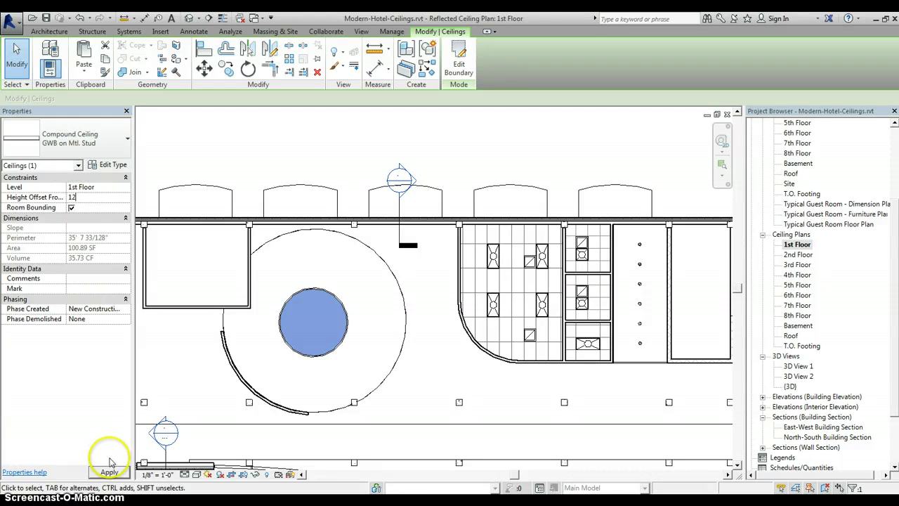
double_click(796, 143)
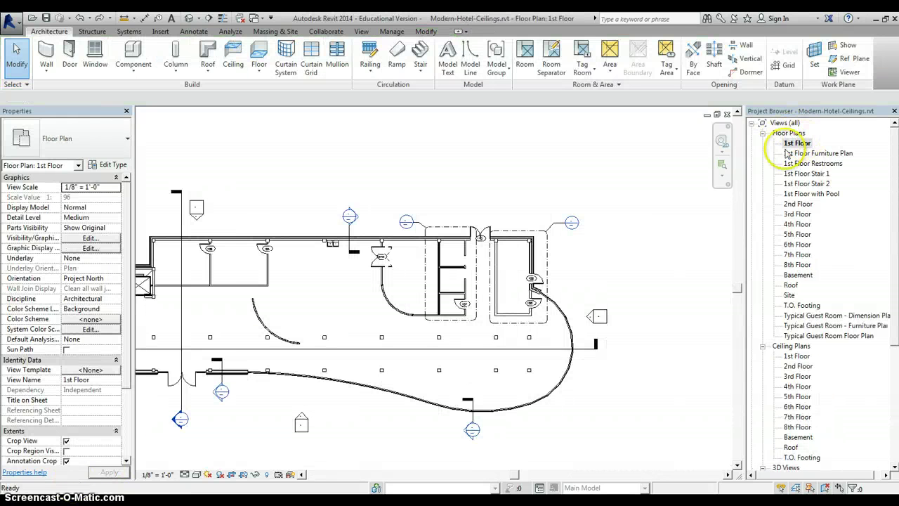
Step: Place a camera aimed at the seating area and enlarge 3D View 3's crop region upward and left
click(199, 18)
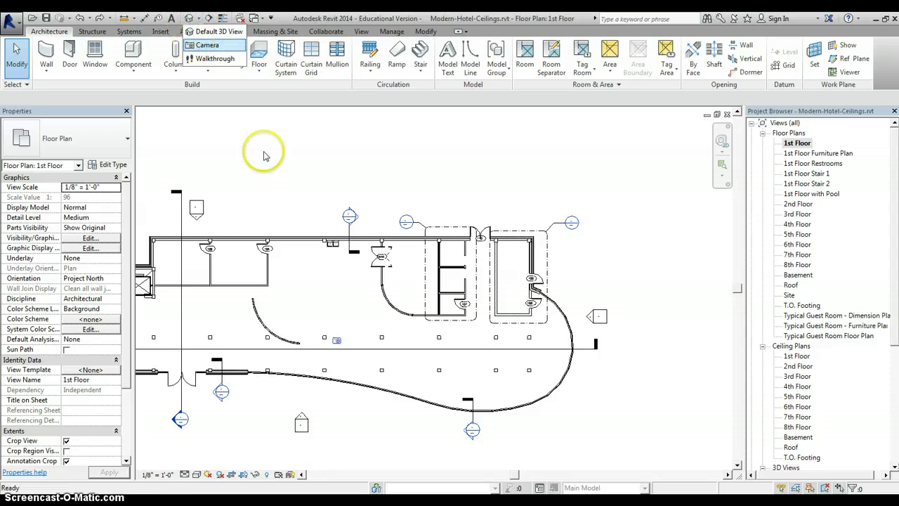
click(383, 361)
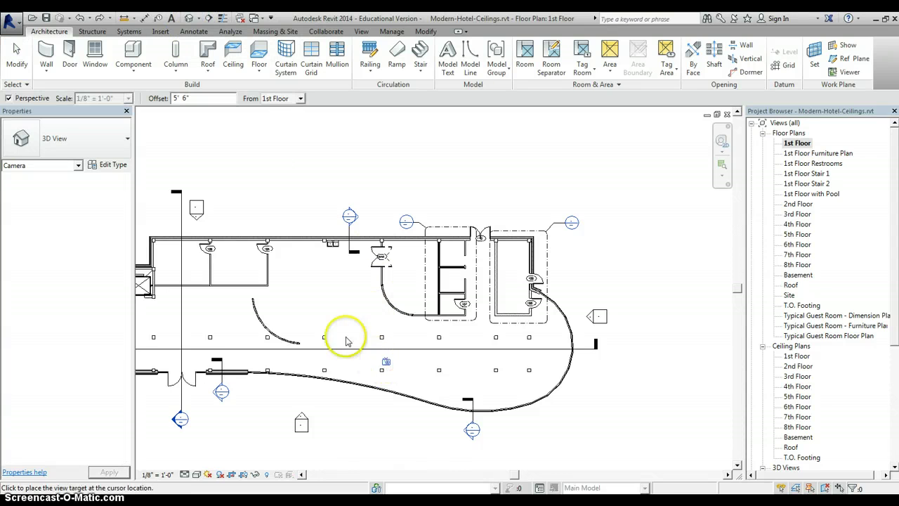
click(269, 248)
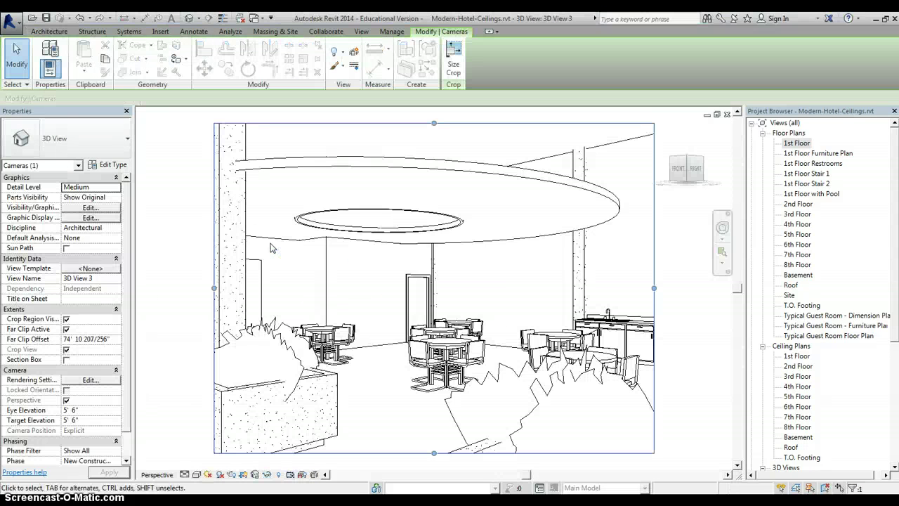
scroll(365, 267, down, 3)
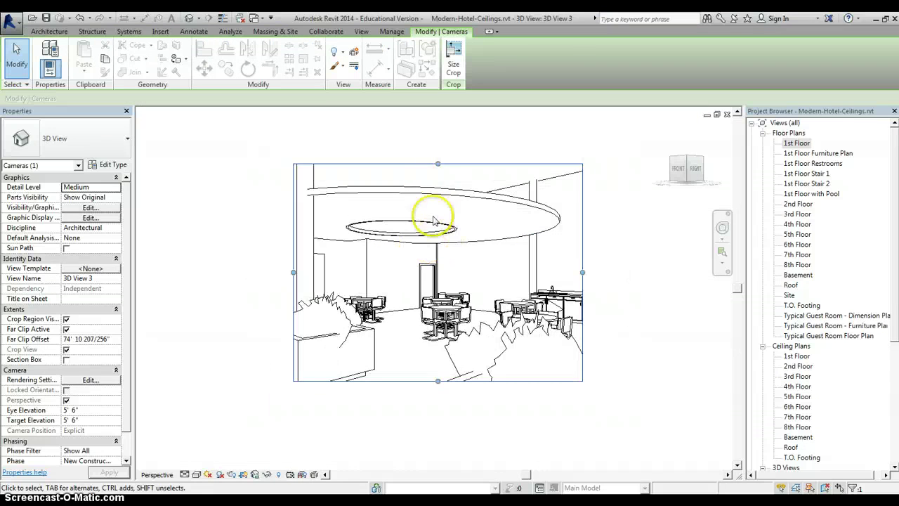
drag(438, 163, 438, 131)
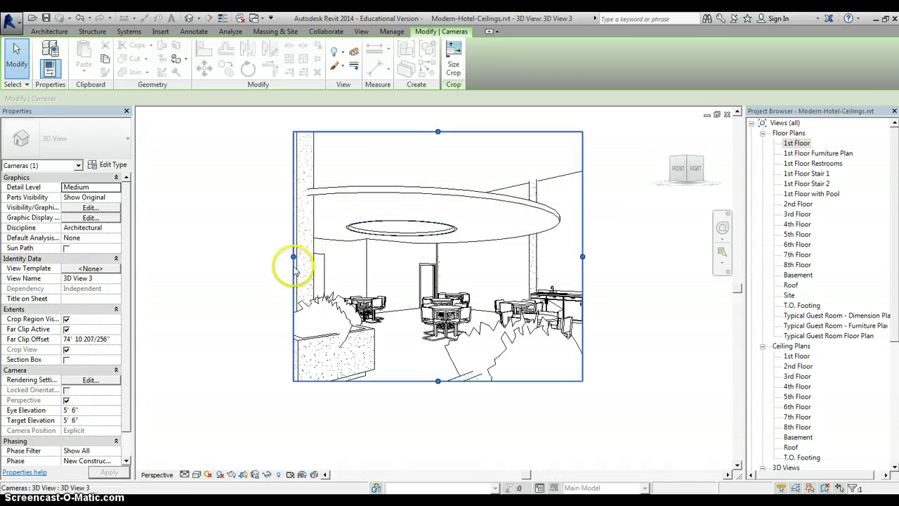
drag(293, 256, 198, 263)
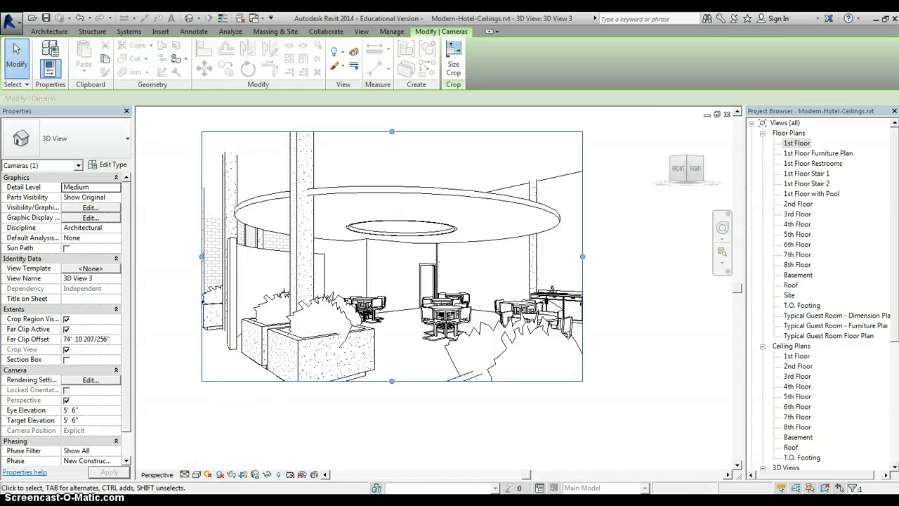